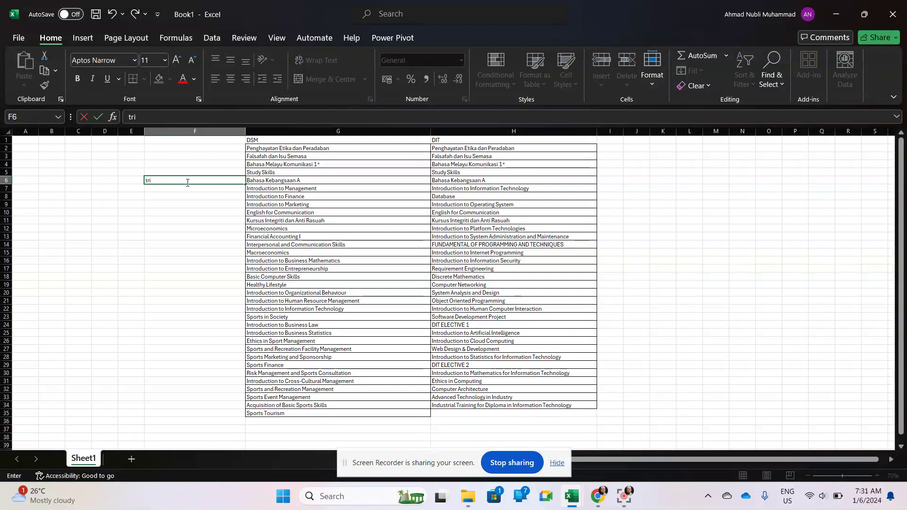
pyautogui.press('capslock')
pyautogui.press('BackSpace')
pyautogui.press('BackSpace')
pyautogui.press('BackSpace')
pyautogui.write('TRIM')
pyautogui.press('BackSpace')
pyautogui.press('BackSpace')
pyautogui.press('BackSpace')
pyautogui.click(261, 196)
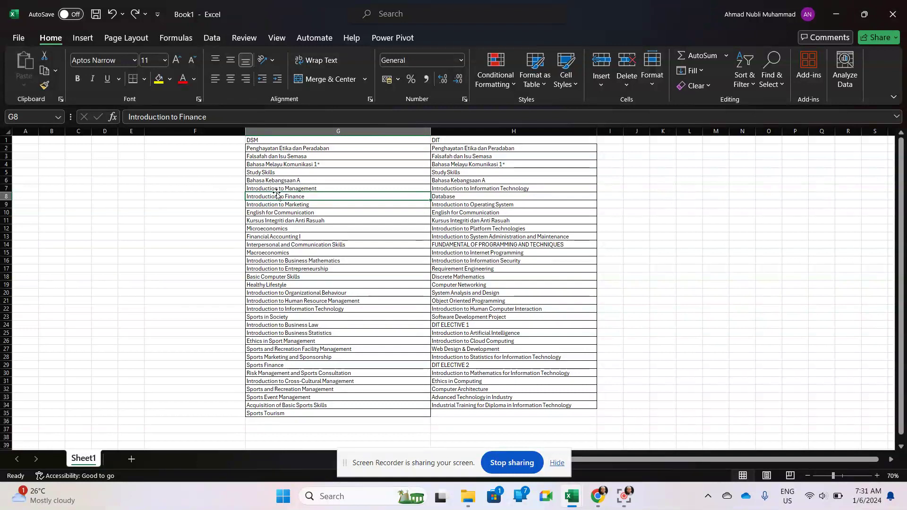
# Step: Check the DSM and DIT course names for stray trailing spaces, inspecting Study Skills and Kursus Integriti dan Anti Rasuah
pyautogui.doubleClick(289, 170)
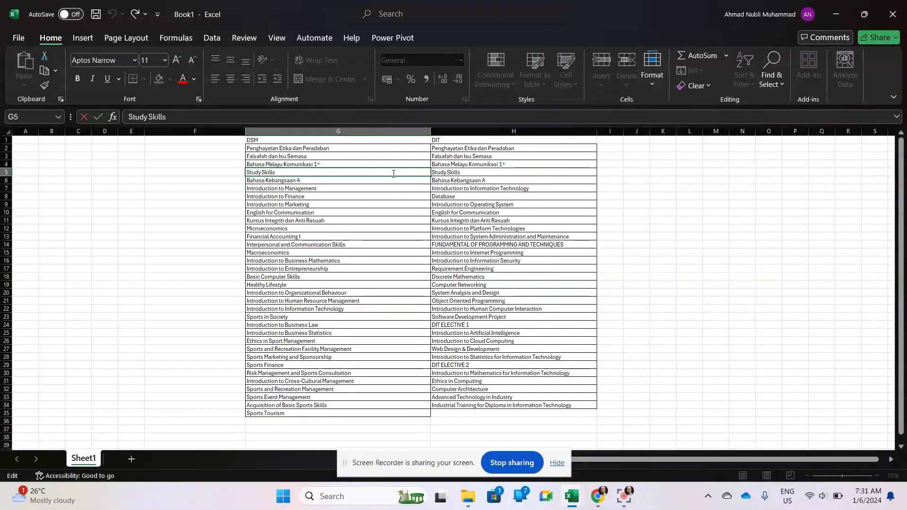
pyautogui.click(444, 180)
pyautogui.scroll(1, 443, 181)
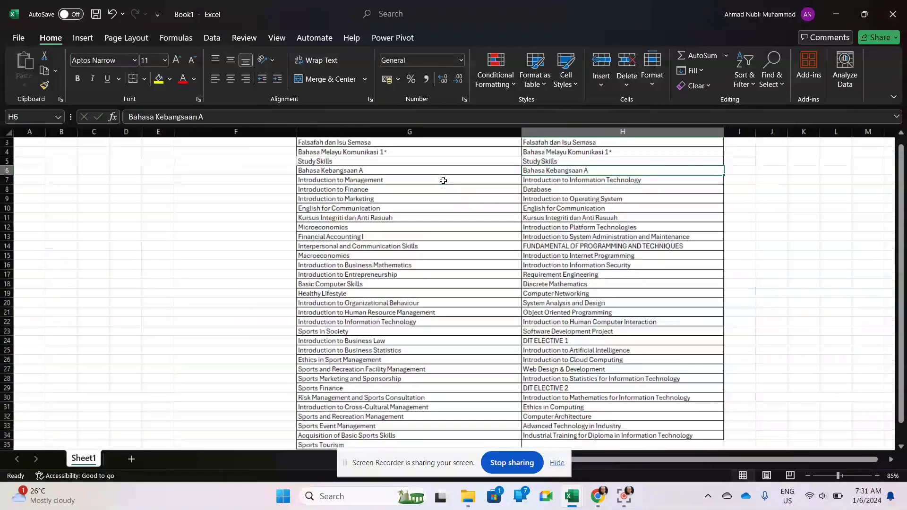
pyautogui.scroll(2, 443, 180)
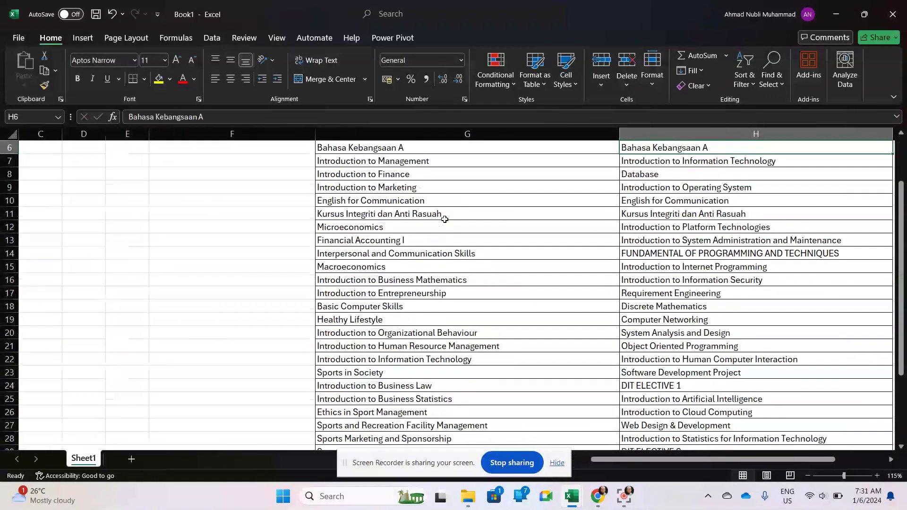
pyautogui.scroll(2, 443, 216)
pyautogui.hscroll(3, 443, 216)
pyautogui.click(248, 201)
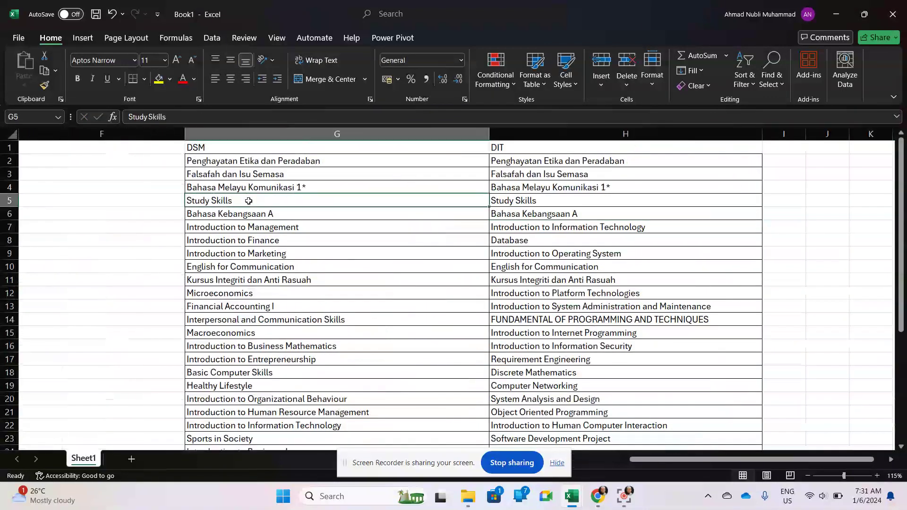
pyautogui.doubleClick(250, 201)
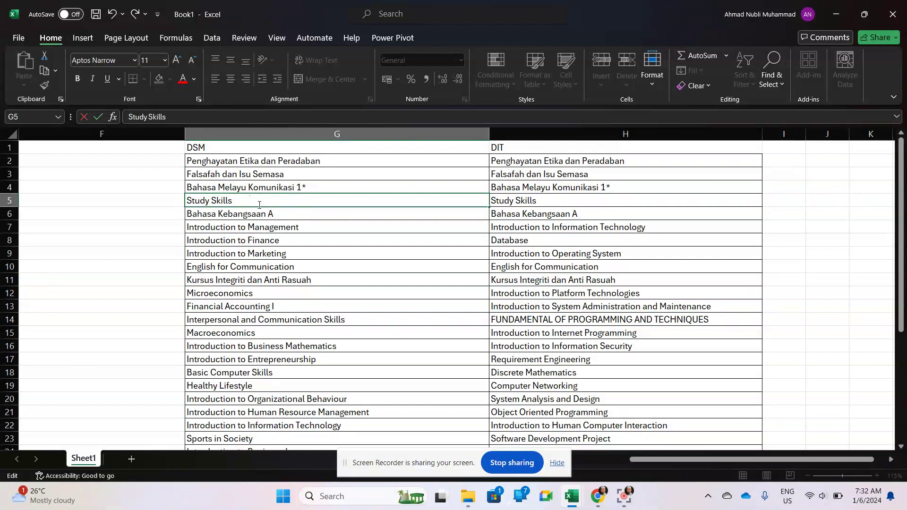
pyautogui.click(267, 253)
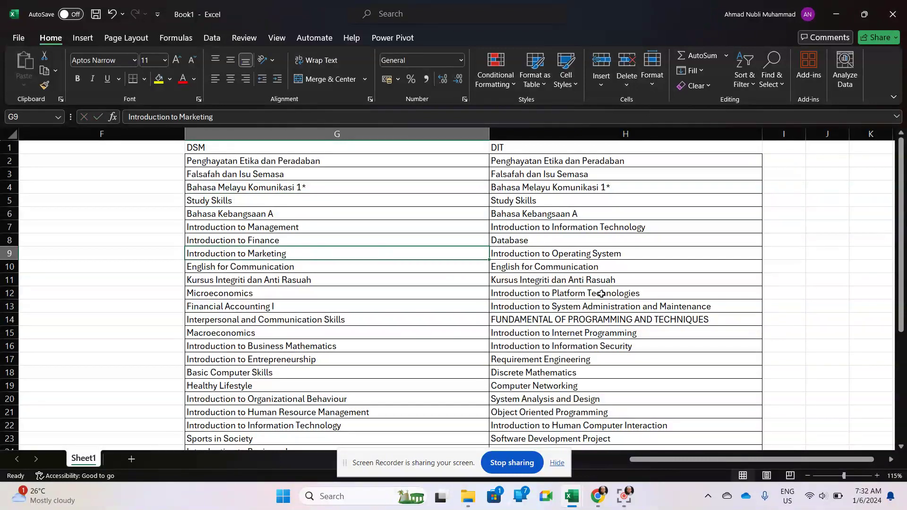
pyautogui.doubleClick(642, 280)
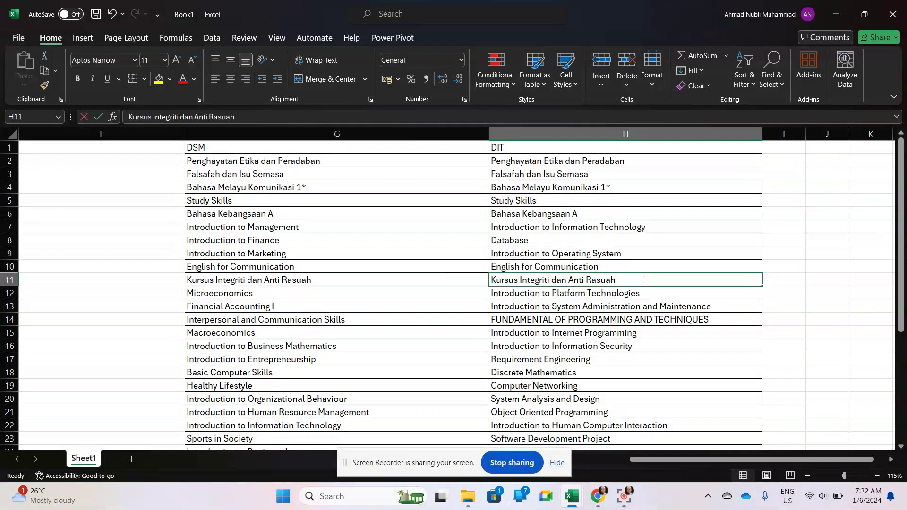
pyautogui.click(569, 341)
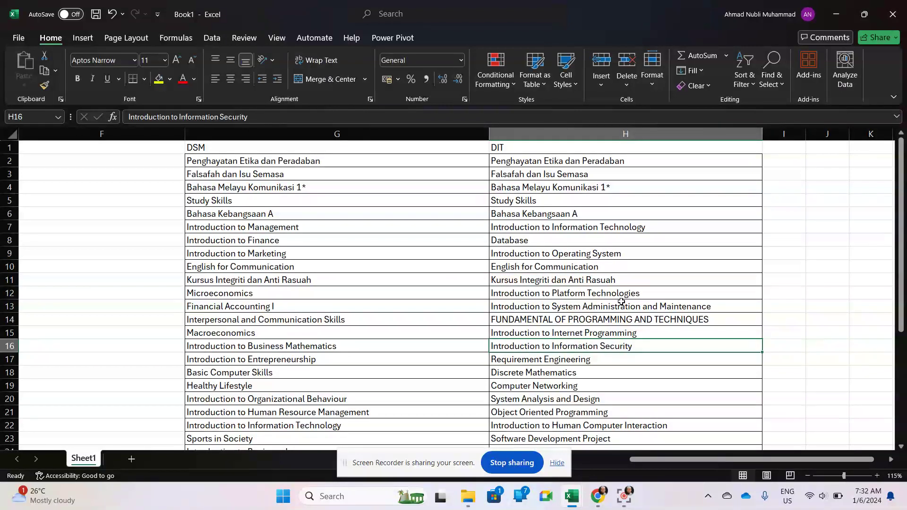
pyautogui.scroll(-5, 611, 318)
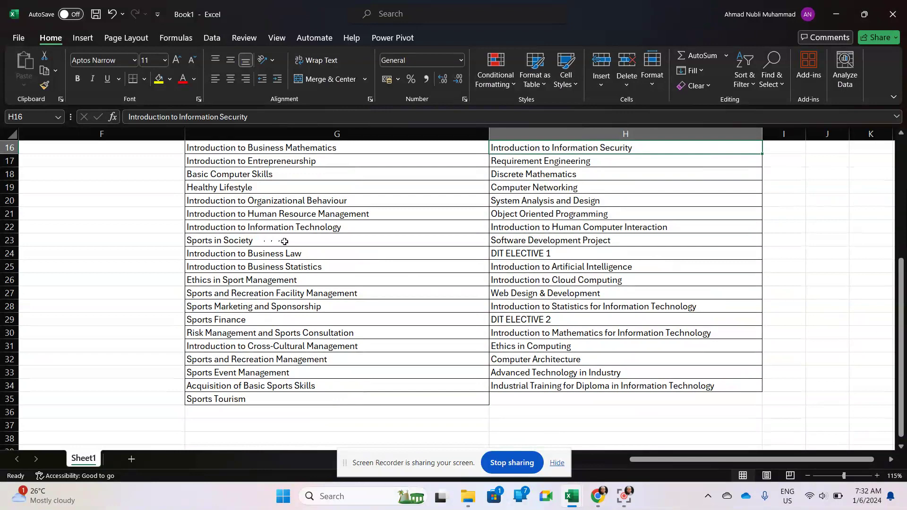
pyautogui.click(523, 316)
pyautogui.scroll(5, 523, 315)
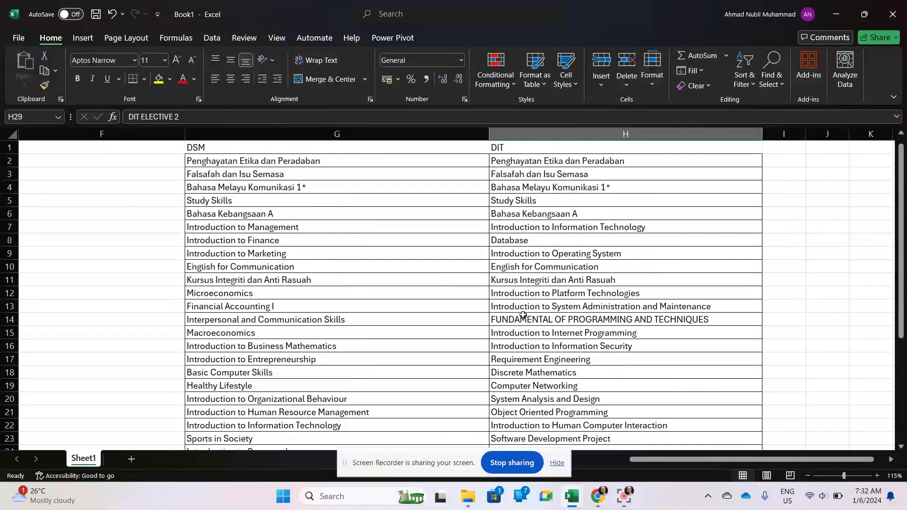
pyautogui.scroll(-2, 524, 314)
pyautogui.scroll(-1, 524, 314)
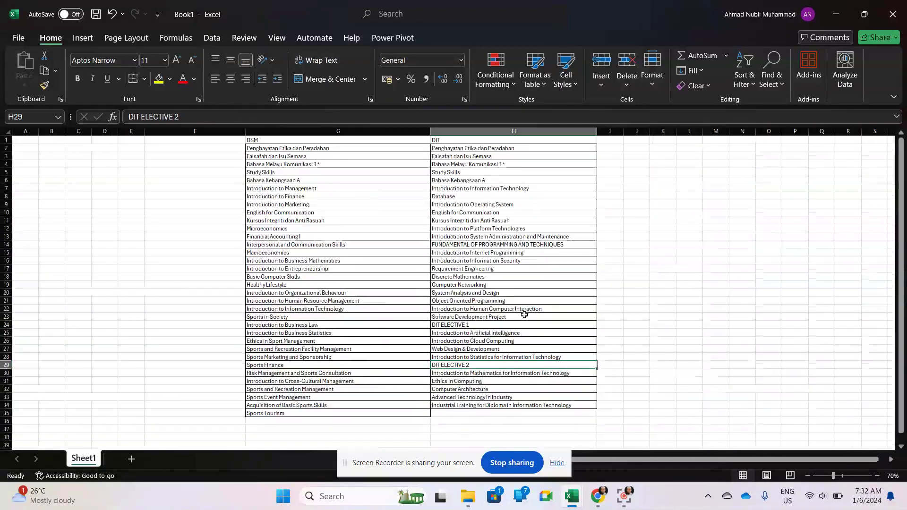
# Step: Try to select the row differences between the DSM and DIT lists and highlight them with a yellow fill
pyautogui.click(308, 244)
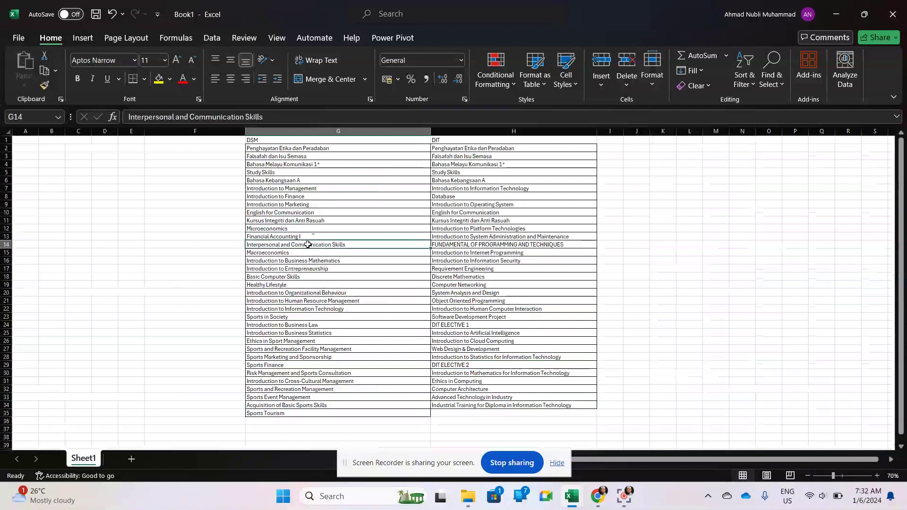
pyautogui.hotkey('ctrl', 'a')
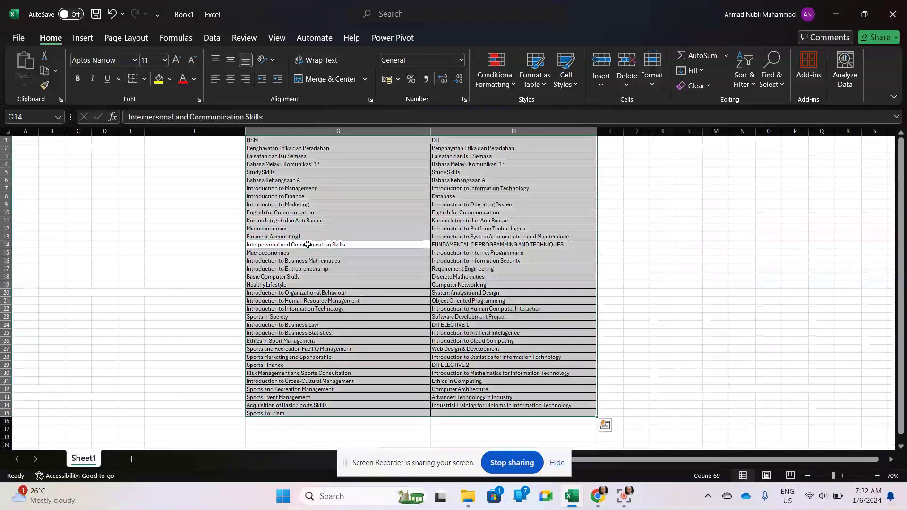
pyautogui.hotkey('ctrl', 'g')
pyautogui.click(584, 321)
pyautogui.click(674, 190)
pyautogui.click(650, 340)
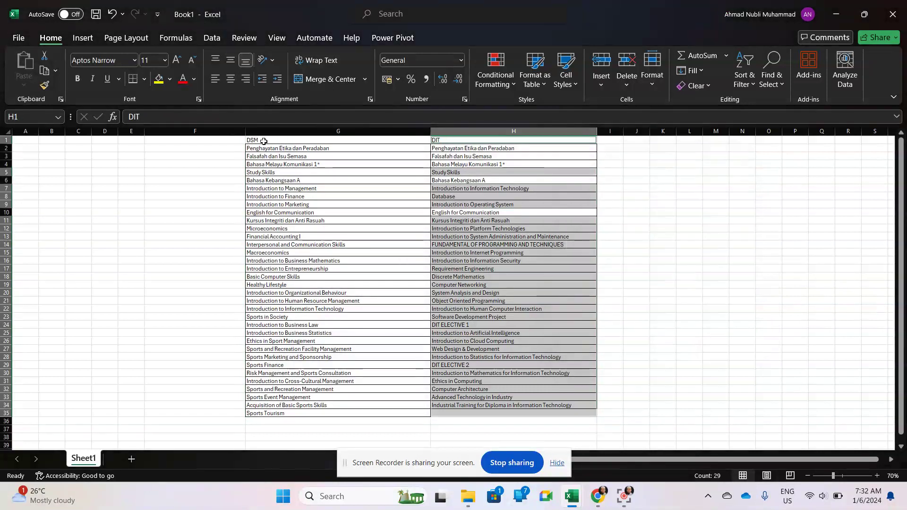
pyautogui.click(159, 79)
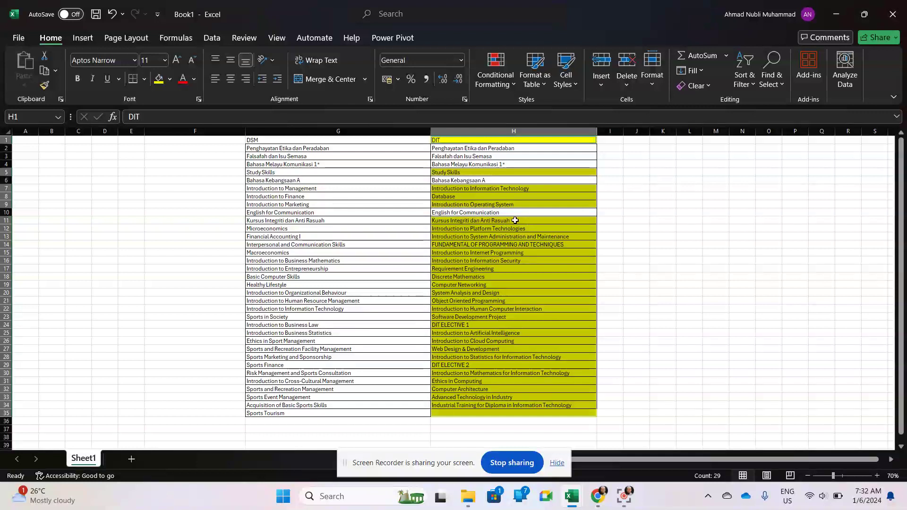
pyautogui.hotkey('ctrl', 'z')
pyautogui.click(379, 228)
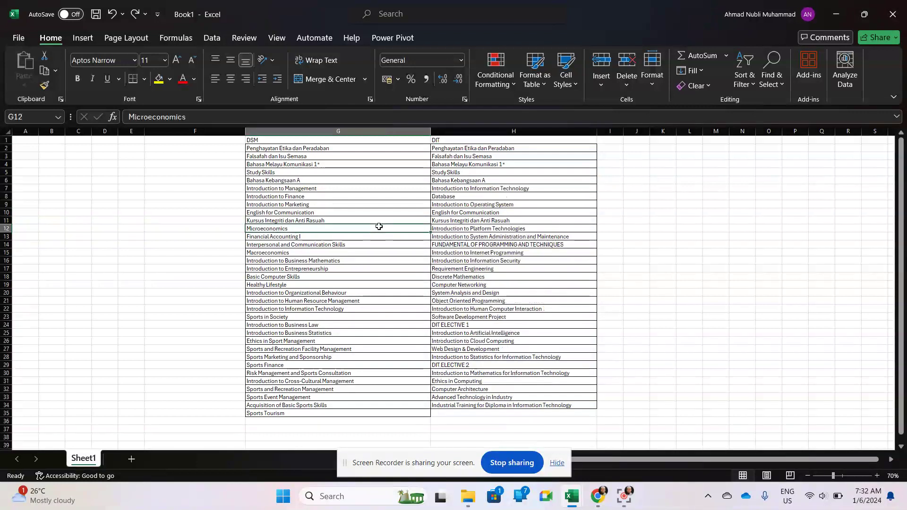
# Step: Enter =TRIM(G2:G35) in cell F2 to produce a cleaned copy of the DSM course list
pyautogui.click(232, 149)
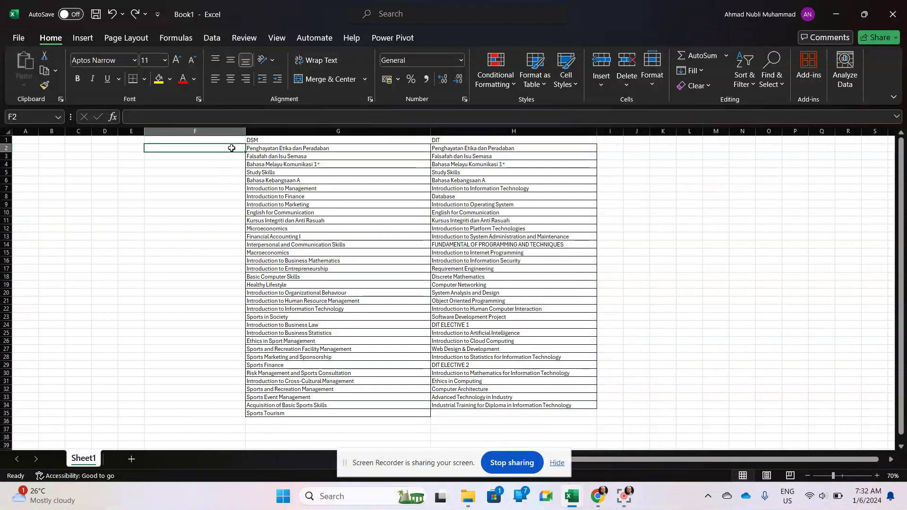
pyautogui.write('=TRIM(')
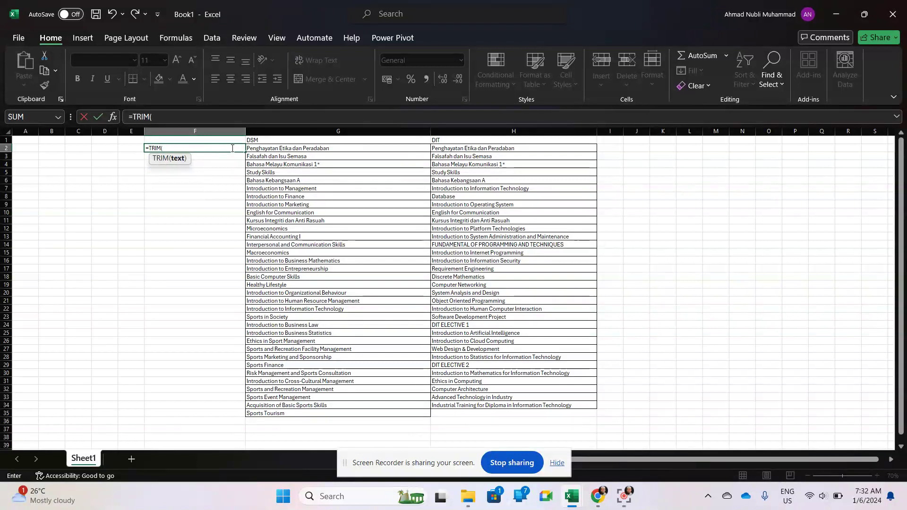
pyautogui.press('Right')
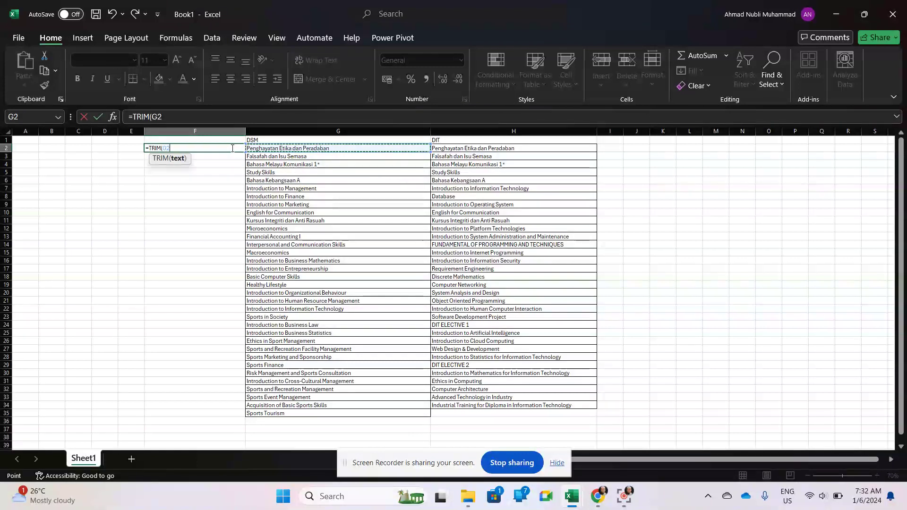
pyautogui.hotkey('ctrl', 'shift', 'Down')
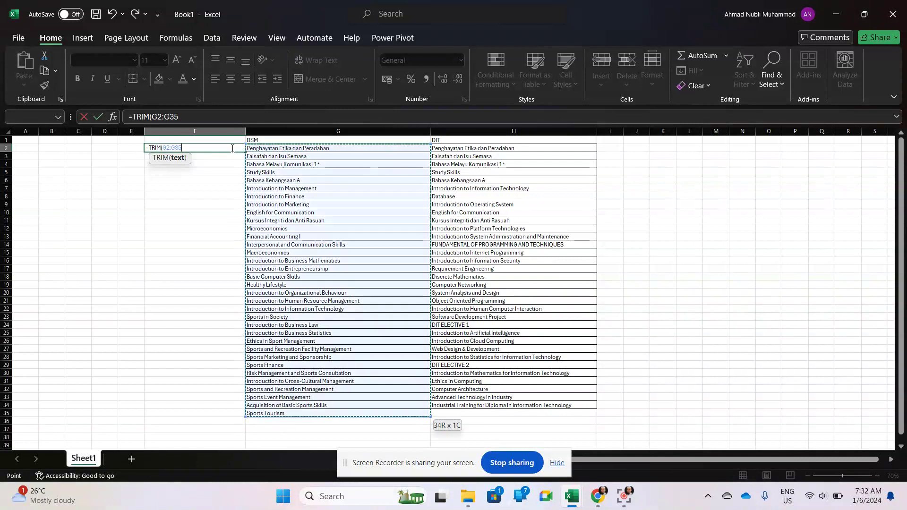
pyautogui.write(')')
pyautogui.press('Return')
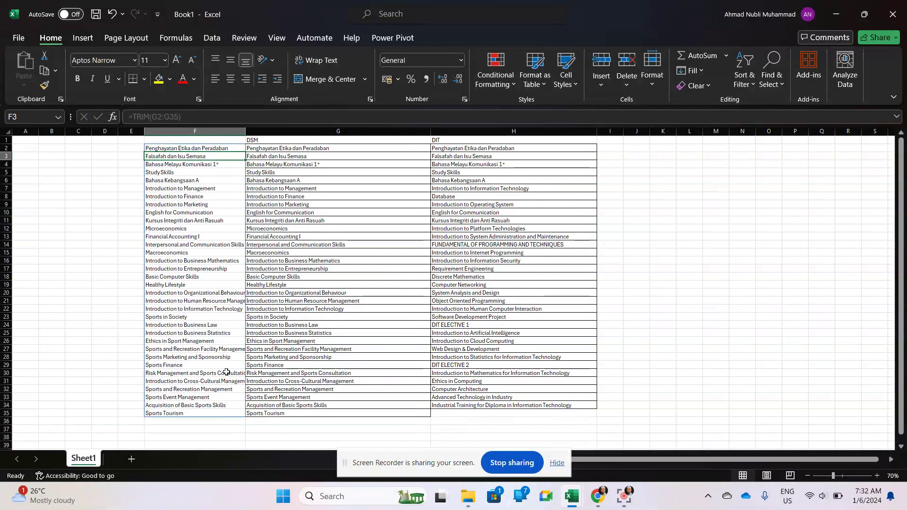
# Step: Enter =TRIM(H2:H34) in cell I2 to produce a cleaned copy of the DIT course list
pyautogui.click(608, 148)
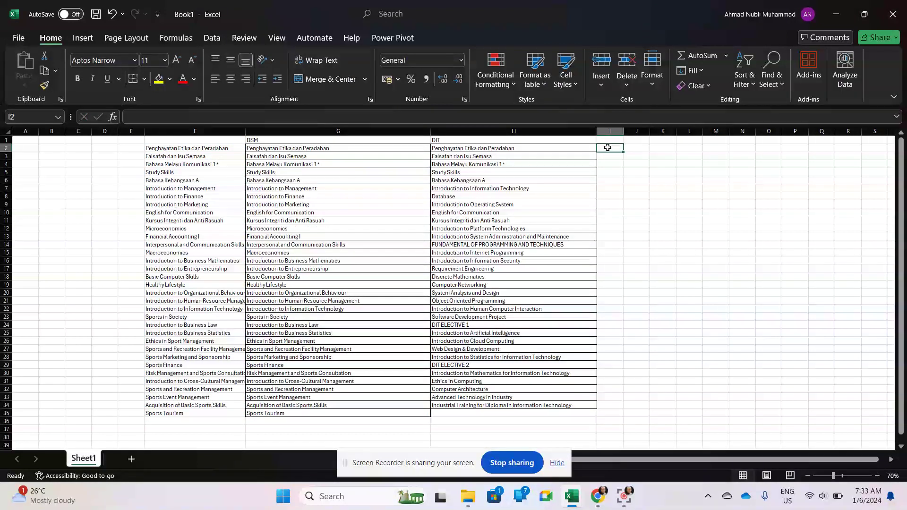
pyautogui.write('=TRIM')
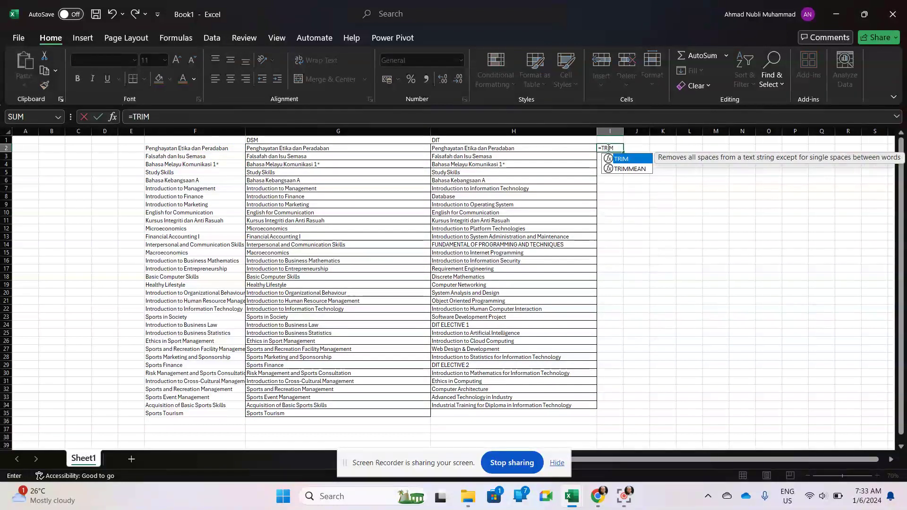
pyautogui.write('(')
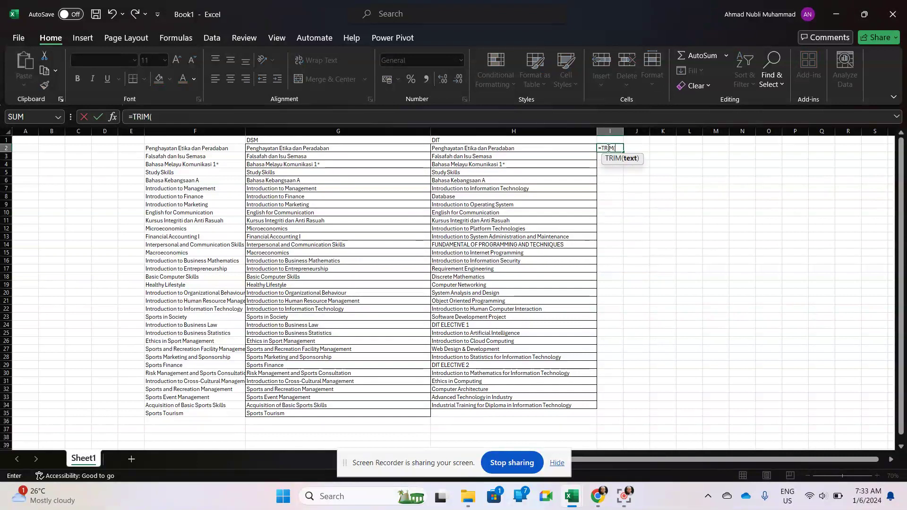
pyautogui.press('Left')
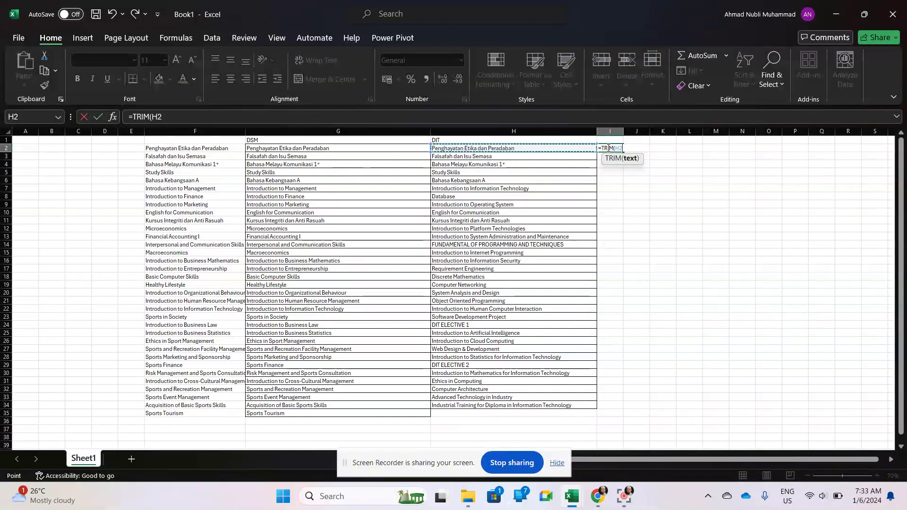
pyautogui.hotkey('ctrl', 'shift', 'Down')
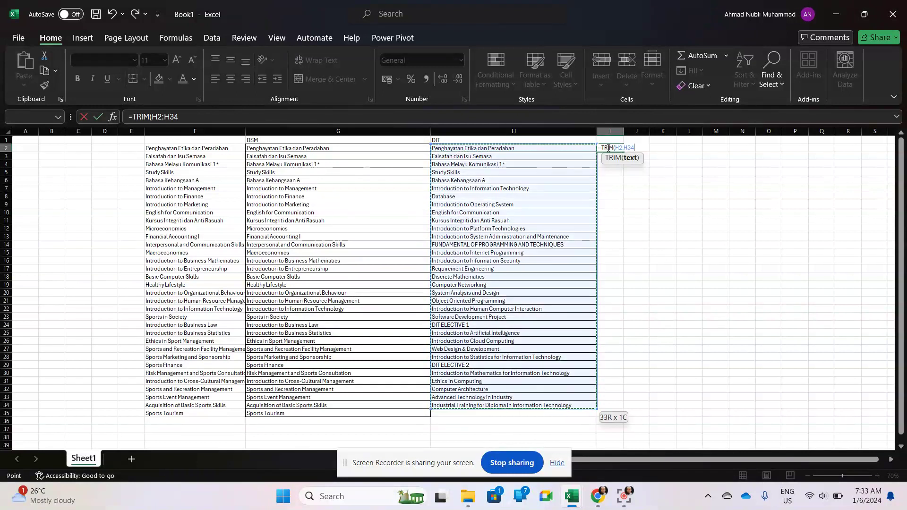
pyautogui.write(')')
pyautogui.press('Return')
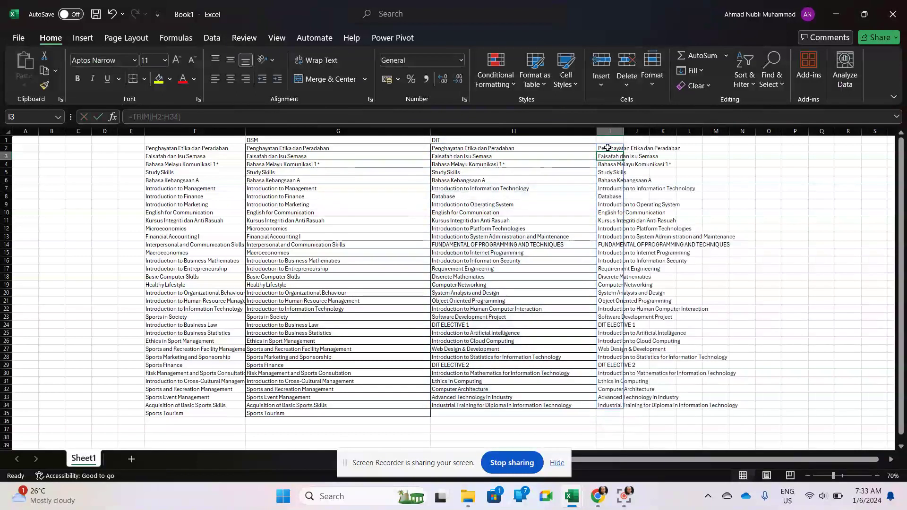
# Step: Autofit column I to the width of the trimmed DIT course names
pyautogui.moveTo(622, 130); pyautogui.dragTo(622, 129)
pyautogui.doubleClick(623, 129)
pyautogui.click(784, 220)
pyautogui.click(698, 236)
pyautogui.click(690, 294)
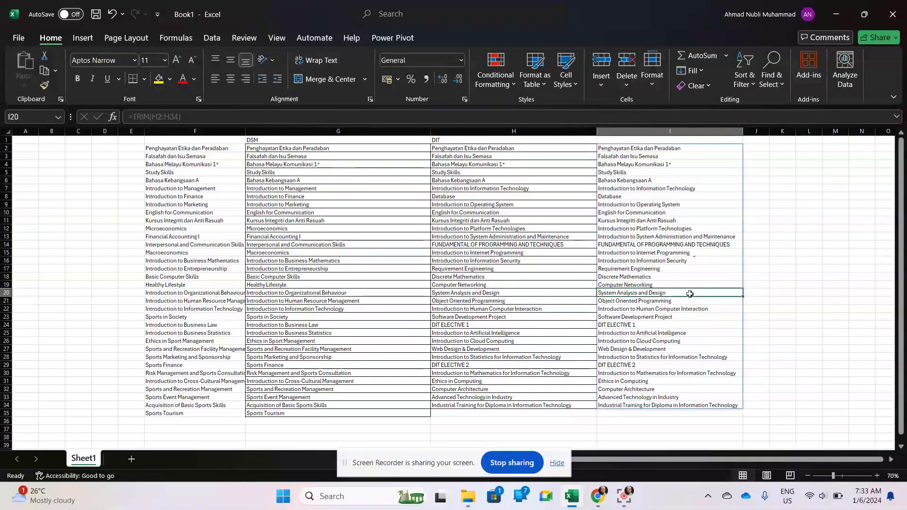
pyautogui.click(212, 260)
pyautogui.click(209, 206)
pyautogui.click(204, 303)
pyautogui.click(193, 213)
pyautogui.click(190, 283)
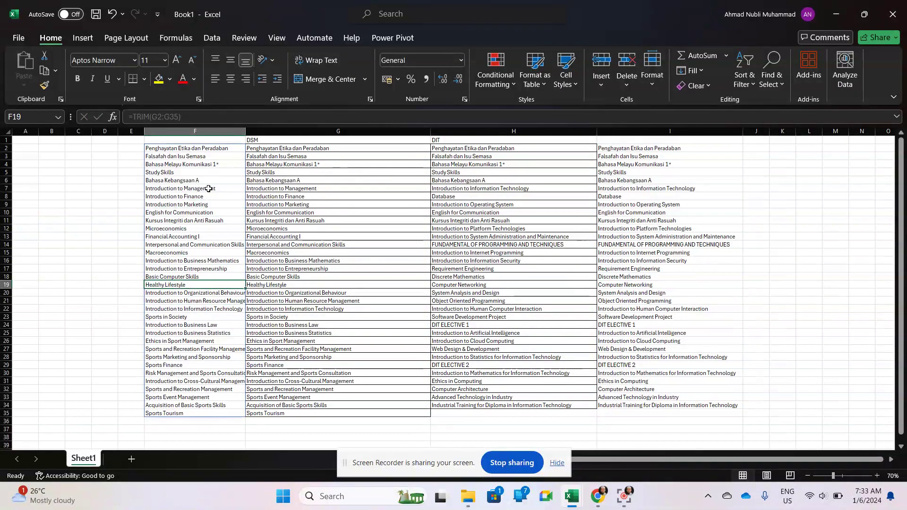
# Step: Copy the trimmed DSM list in F2:F35 and paste it as values over the original list starting at G2
pyautogui.click(211, 150)
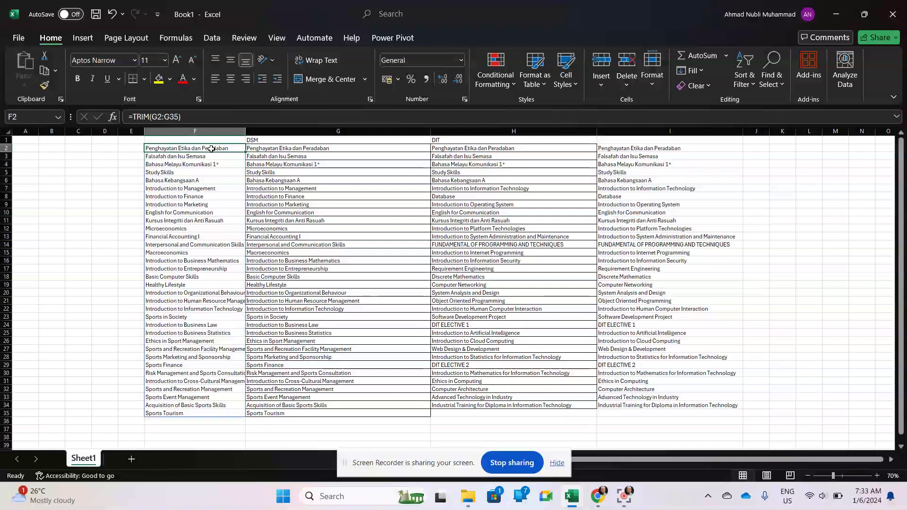
pyautogui.hotkey('ctrl', 'shift', 'Down')
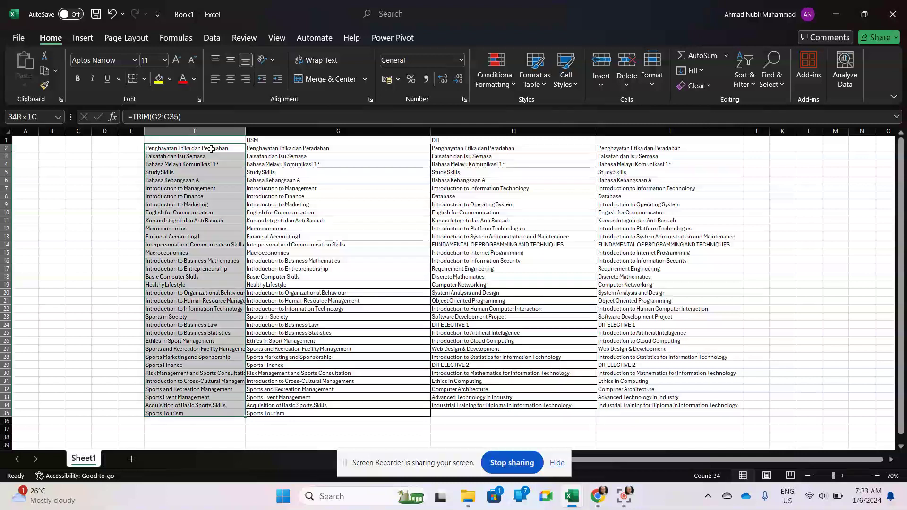
pyautogui.hotkey('ctrl', 'c')
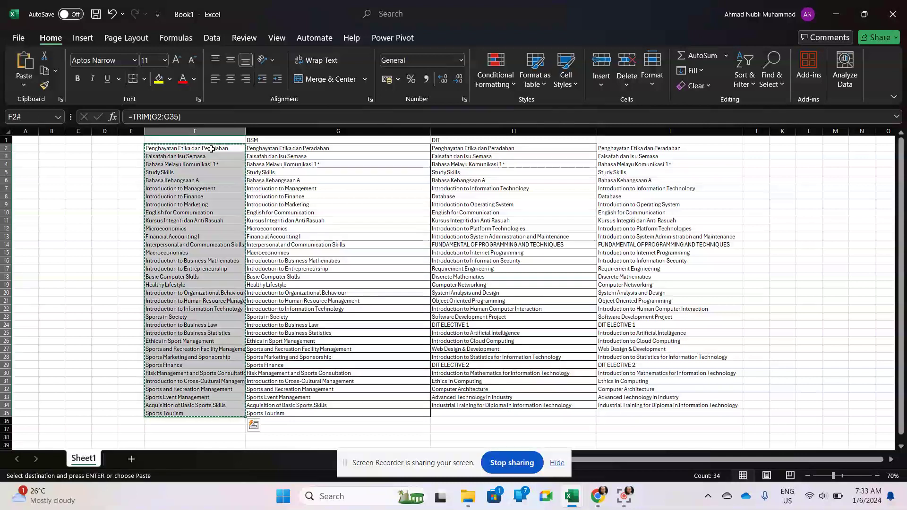
pyautogui.click(285, 148)
pyautogui.rightClick(285, 149)
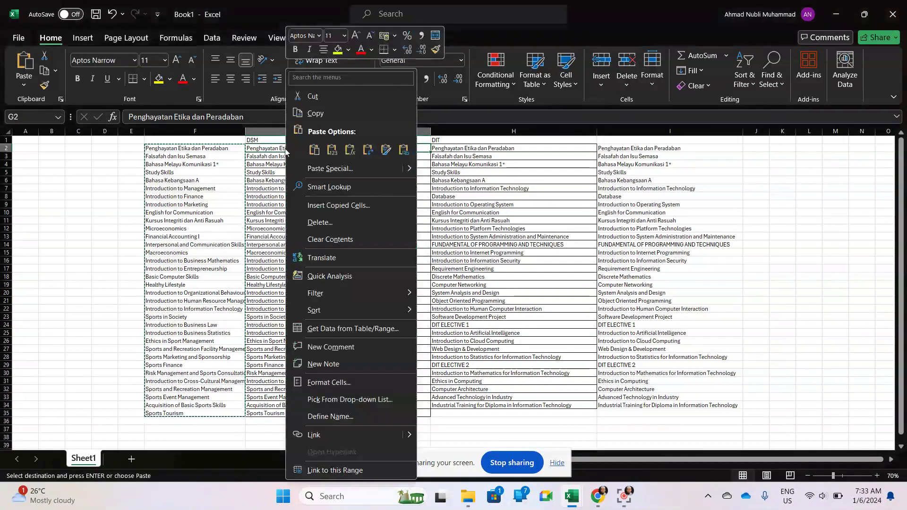
pyautogui.click(313, 150)
# Step: Copy the trimmed DIT list in I2:I34 and paste it as values over the original list starting at H2
pyautogui.click(624, 149)
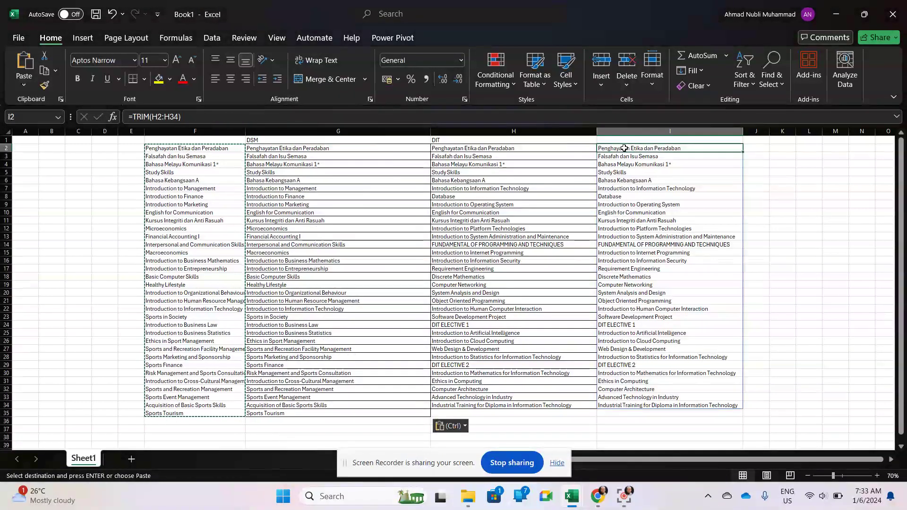
pyautogui.hotkey('ctrl', 'shift', 'Down')
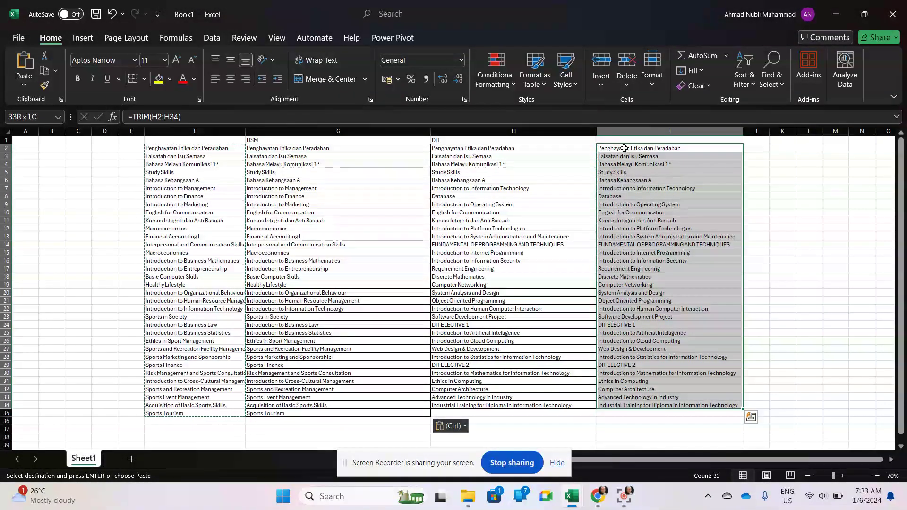
pyautogui.hotkey('ctrl', 'c')
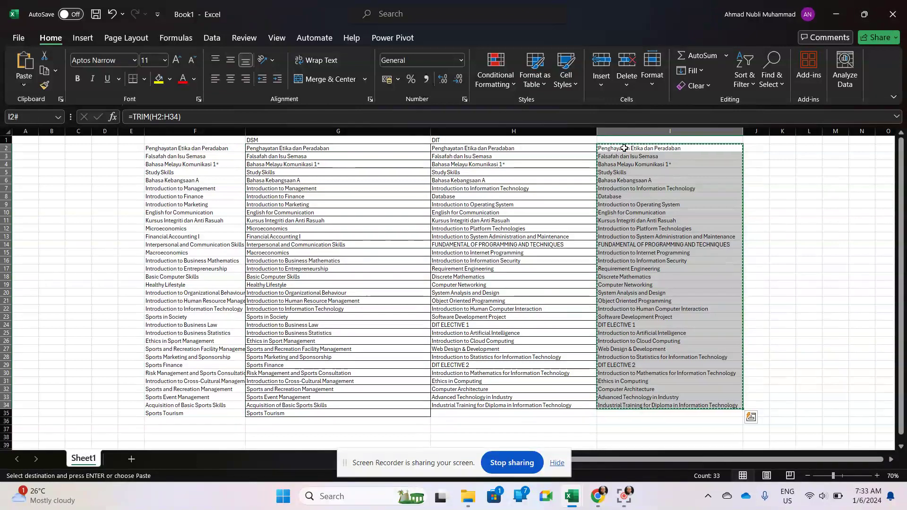
pyautogui.click(542, 147)
pyautogui.hotkey('ctrl', 'shift', 'Down')
pyautogui.rightClick(542, 147)
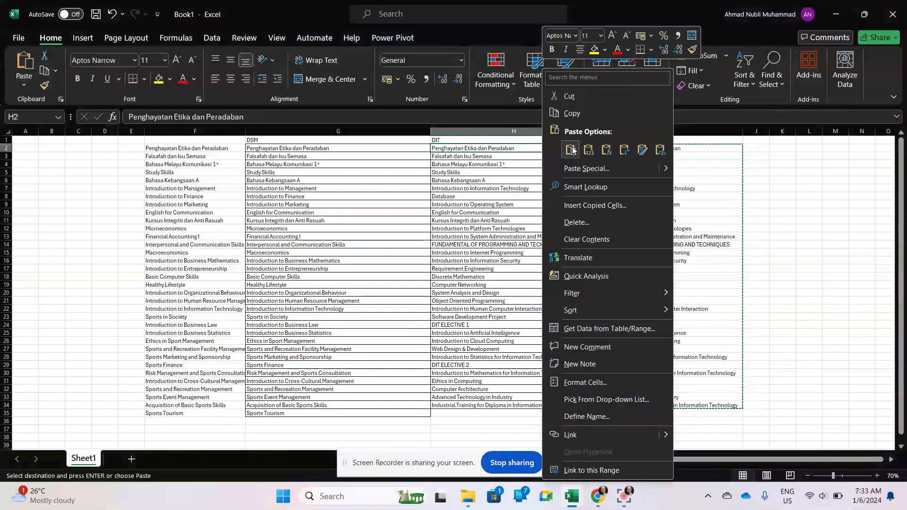
pyautogui.click(591, 149)
# Step: Delete the helper columns F and I that hold the TRIM formulas
pyautogui.click(670, 131)
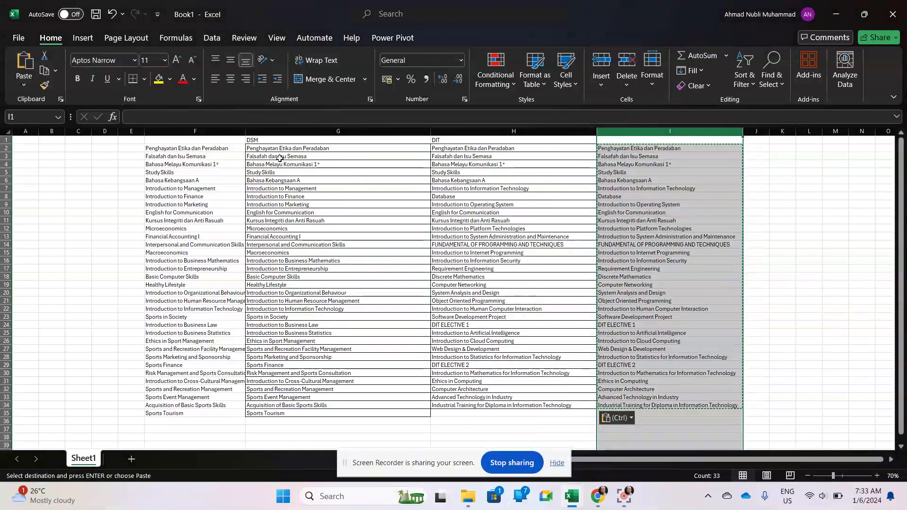
pyautogui.rightClick(217, 128)
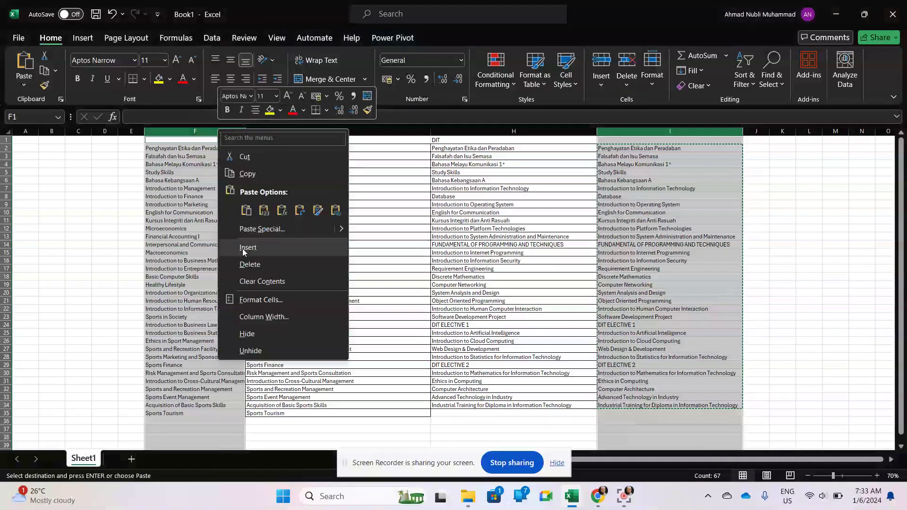
pyautogui.click(260, 264)
pyautogui.click(364, 197)
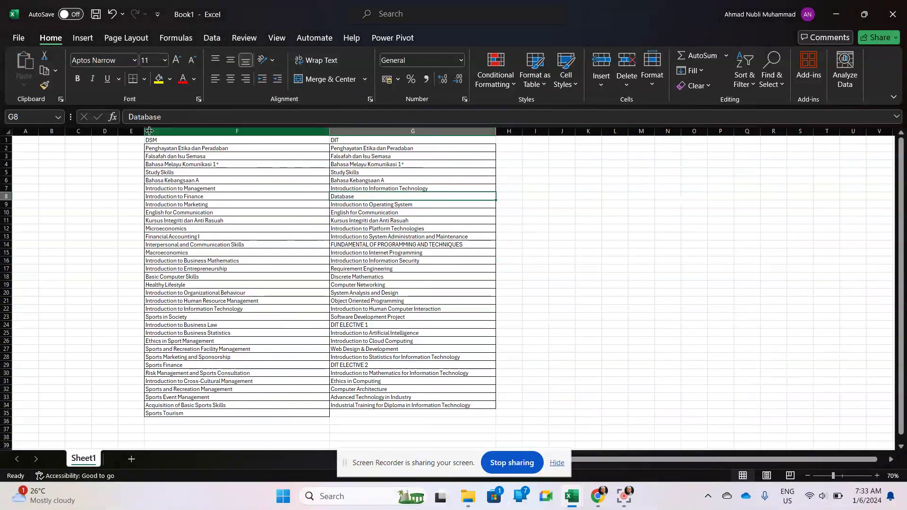
# Step: Widen column E, and fill the row differences between the DSM and DIT lists with yellow using Go To Special
pyautogui.moveTo(144, 130); pyautogui.dragTo(324, 131)
pyautogui.click(422, 254)
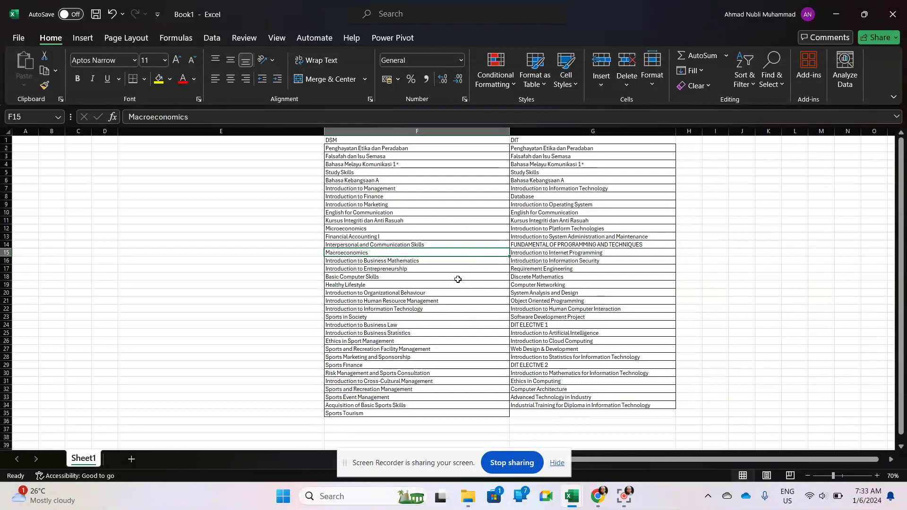
pyautogui.hotkey('ctrl', 'a')
pyautogui.hotkey('ctrl', 'g')
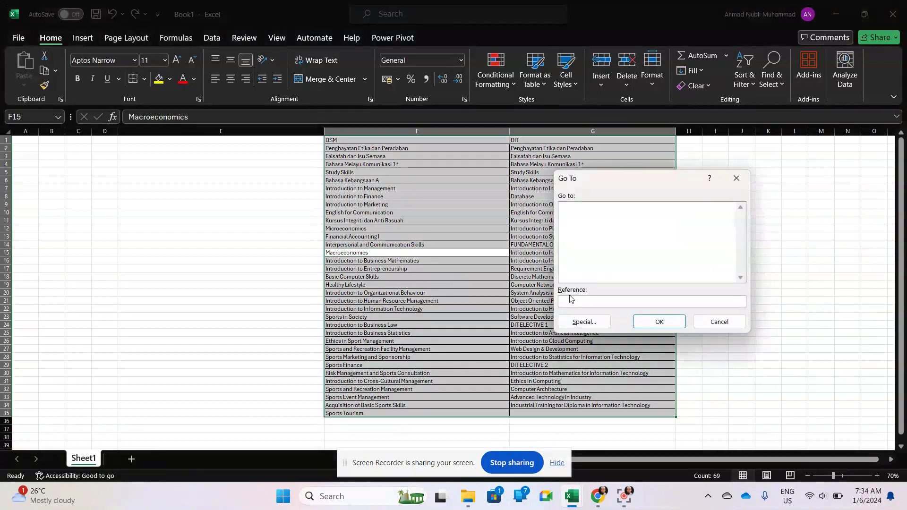
pyautogui.click(585, 322)
pyautogui.click(688, 189)
pyautogui.click(652, 340)
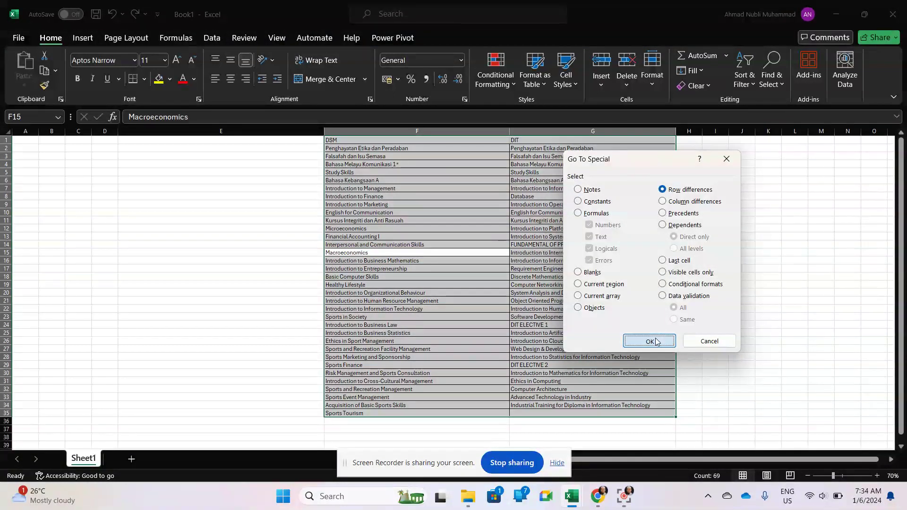
pyautogui.click(158, 85)
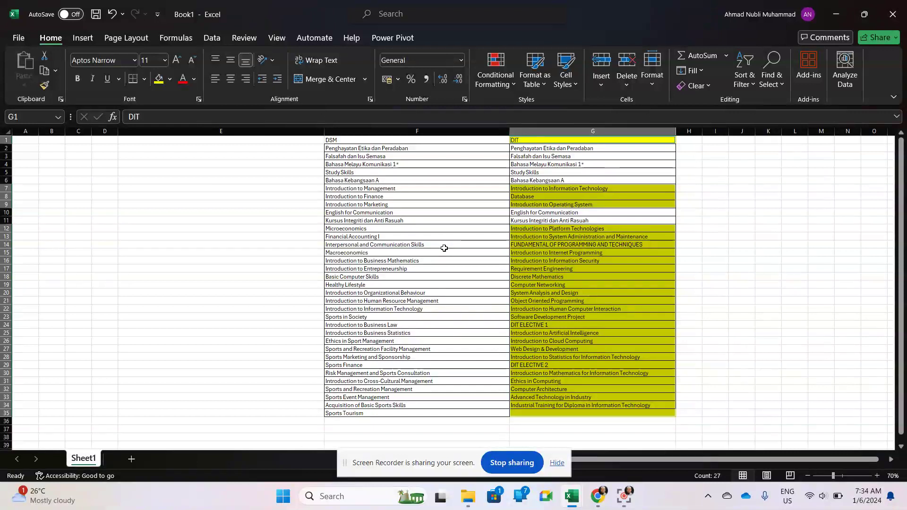
pyautogui.click(421, 219)
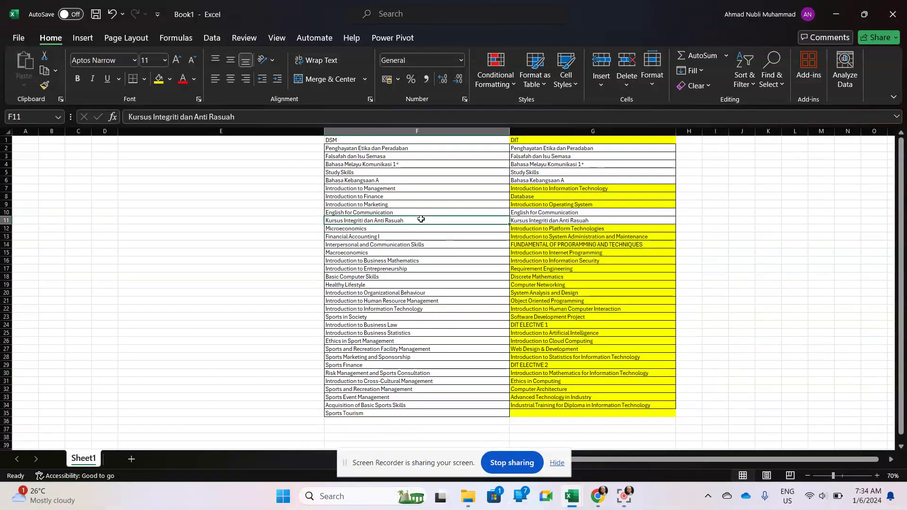
# Step: Undo the yellow fill and the widening of column E
pyautogui.hotkey('ctrl', 'z')
pyautogui.hotkey('ctrl', 'z')
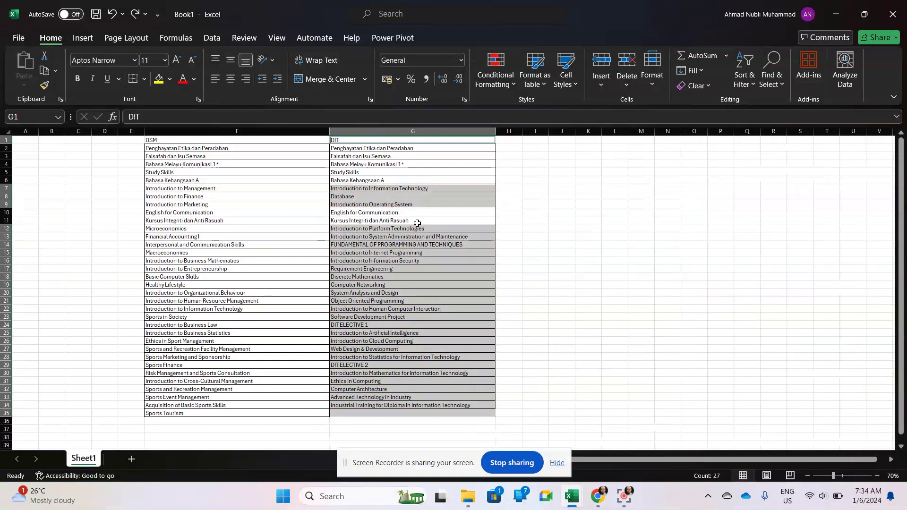
pyautogui.click(353, 254)
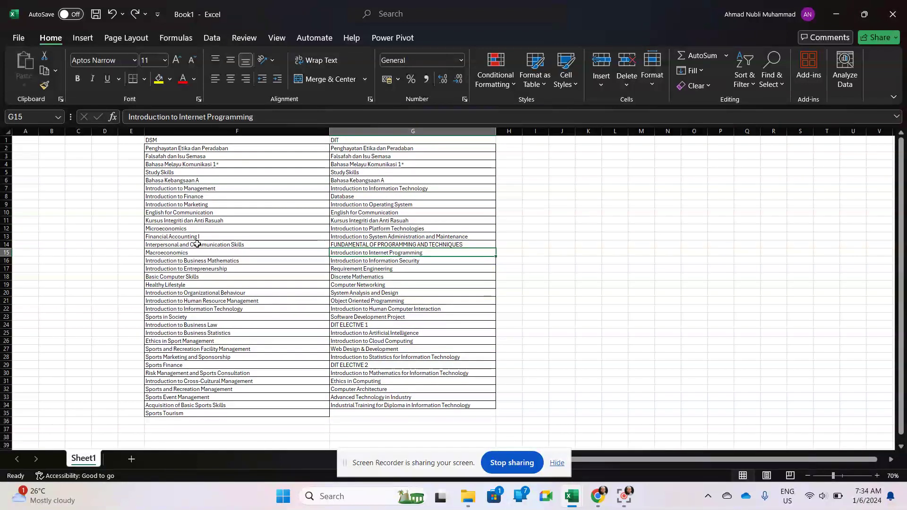
# Step: Add an extra space between the words of "Study Skills" in cell F5 of the DSM list
pyautogui.doubleClick(159, 173)
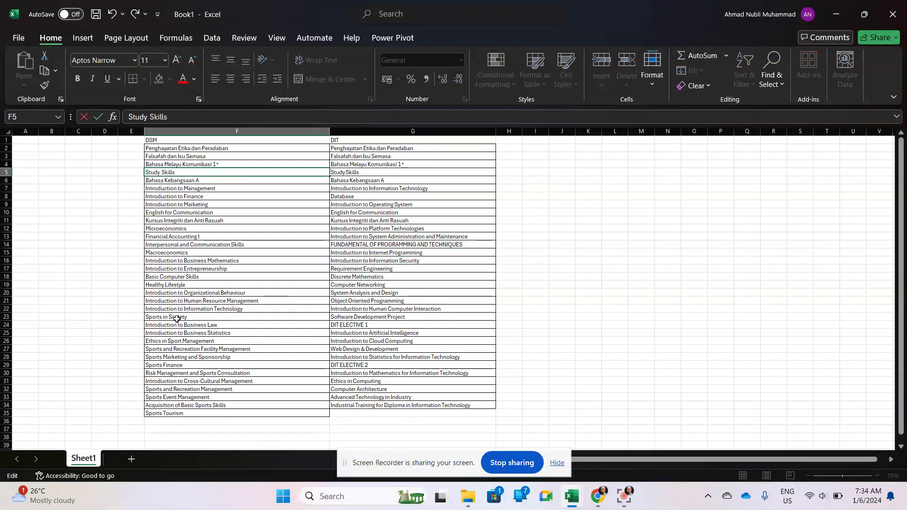
pyautogui.click(177, 319)
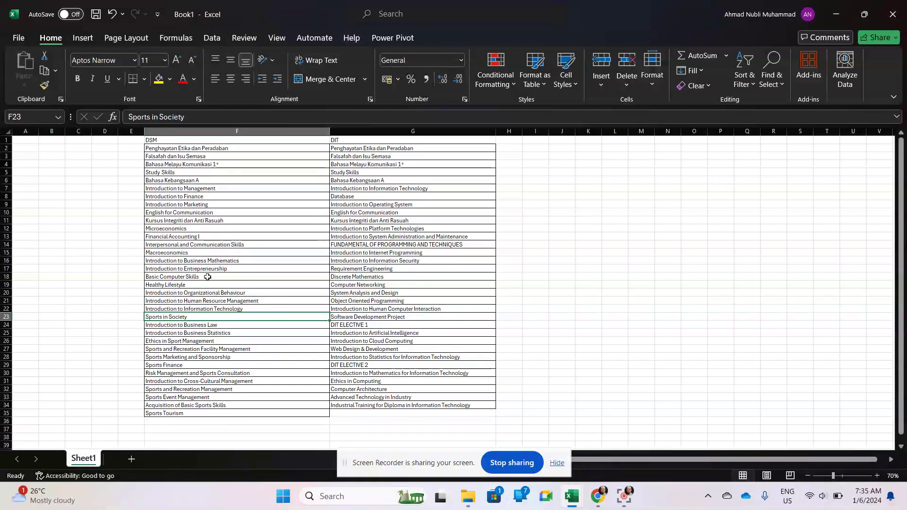
# Step: Select the row differences between the DSM and DIT lists in F1:G35 with Go To Special and fill them yellow
pyautogui.hotkey('ctrl', 'a')
pyautogui.hotkey('ctrl', 'g')
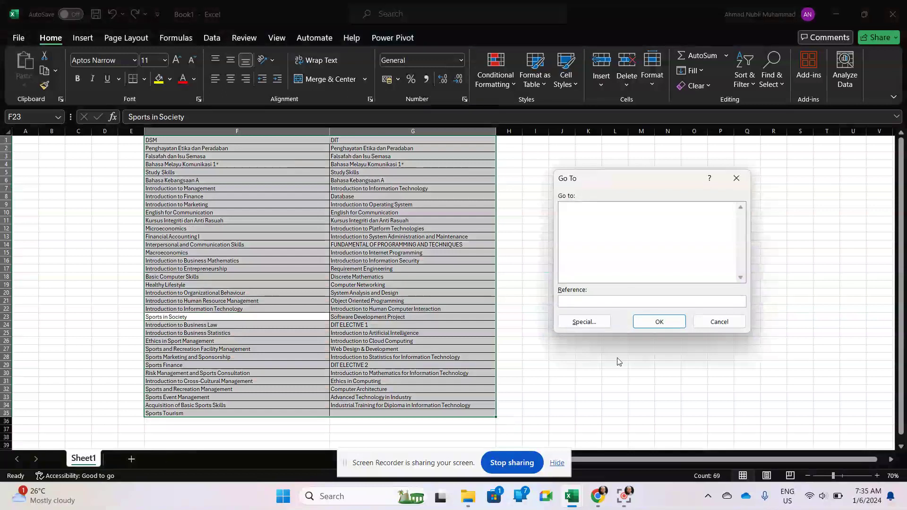
pyautogui.click(601, 329)
pyautogui.click(666, 190)
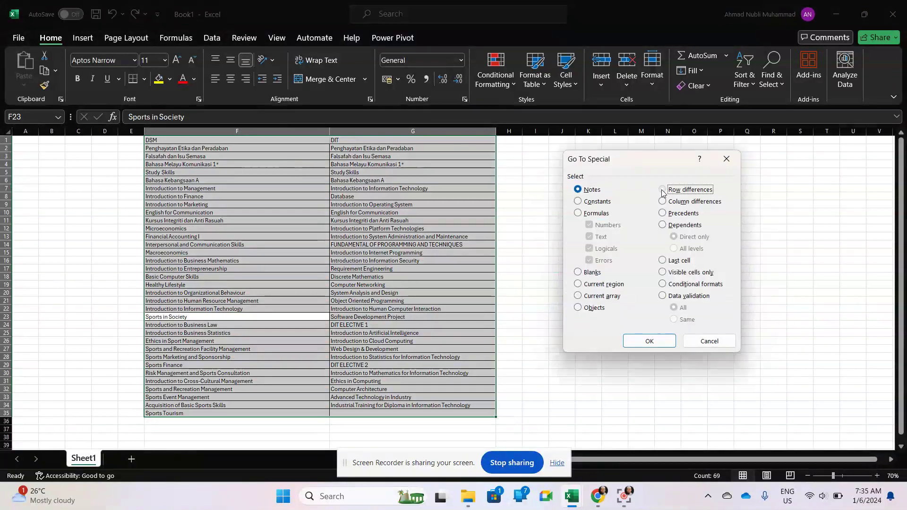
pyautogui.click(658, 338)
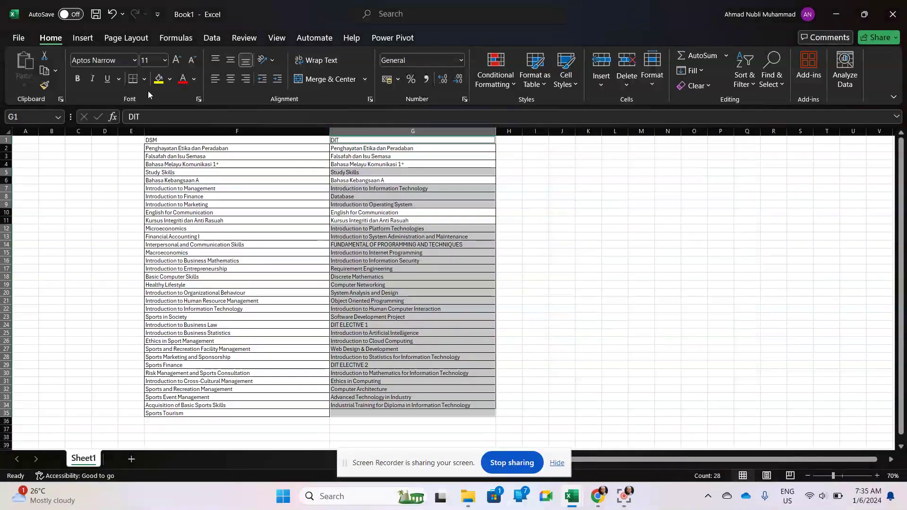
pyautogui.click(159, 78)
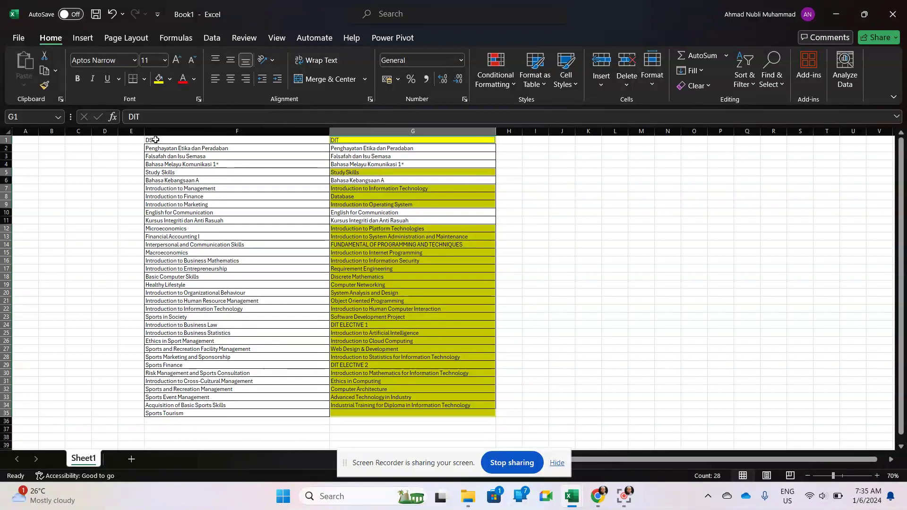
# Step: Undo the yellow fill on the row differences in the DIT column
pyautogui.hotkey('ctrl', 'z')
pyautogui.hotkey('ctrl', 'z')
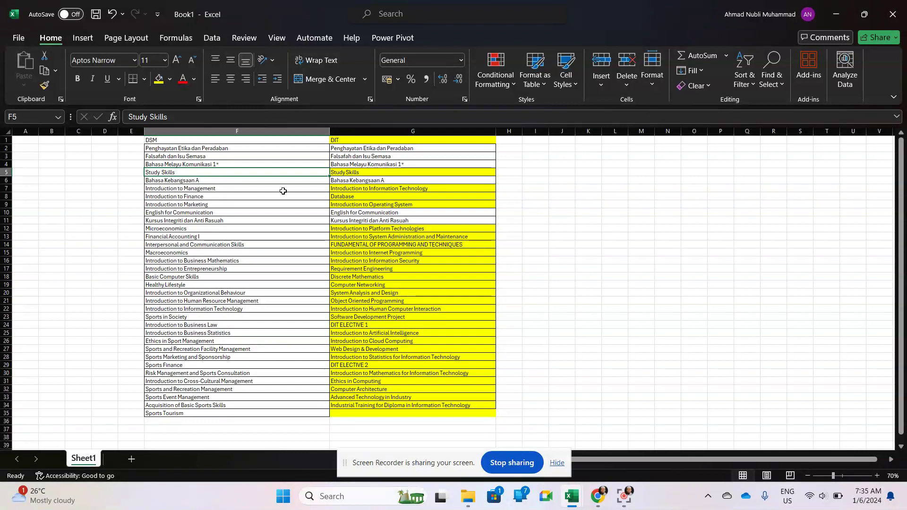
# Step: Enter =TRIM(F2:F35) in cell E2 and autofit column E to the trimmed DSM course names
pyautogui.click(131, 146)
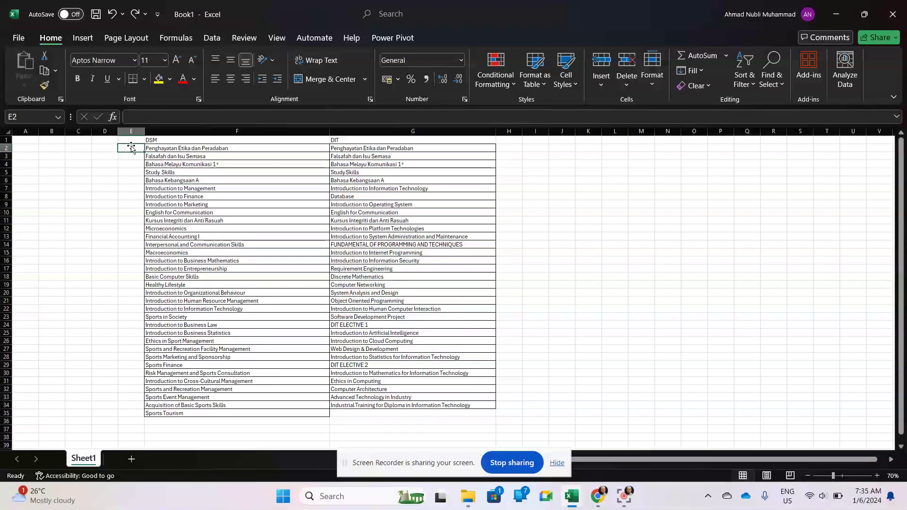
pyautogui.write('=TRIM')
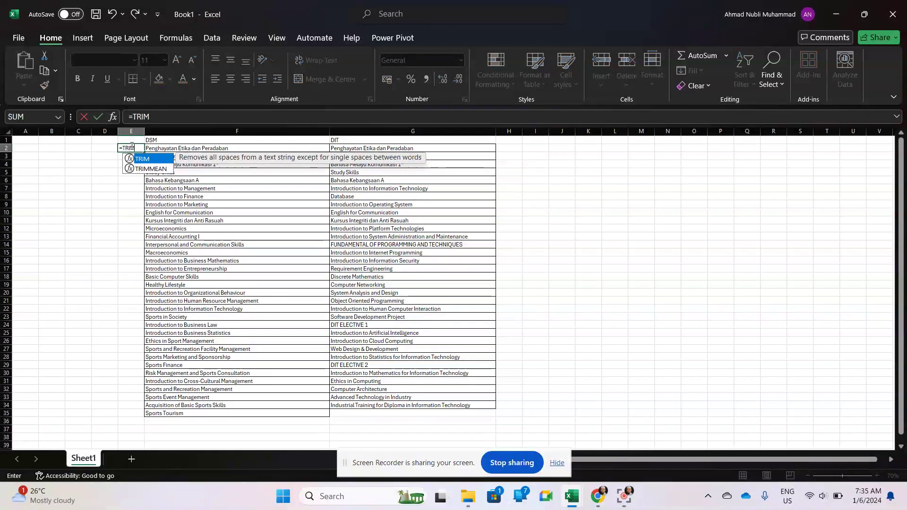
pyautogui.write('(')
pyautogui.press('Right')
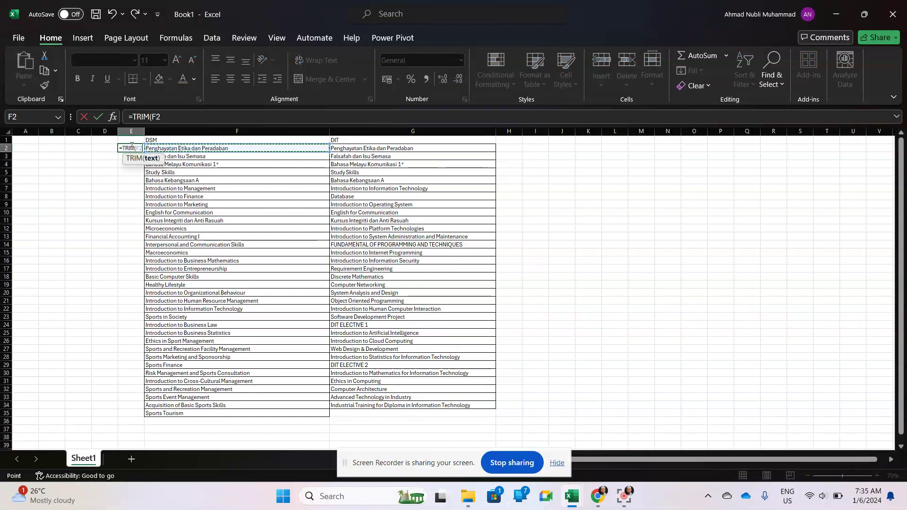
pyautogui.hotkey('ctrl', 'shift', 'Down')
pyautogui.write('(')
pyautogui.press('Return')
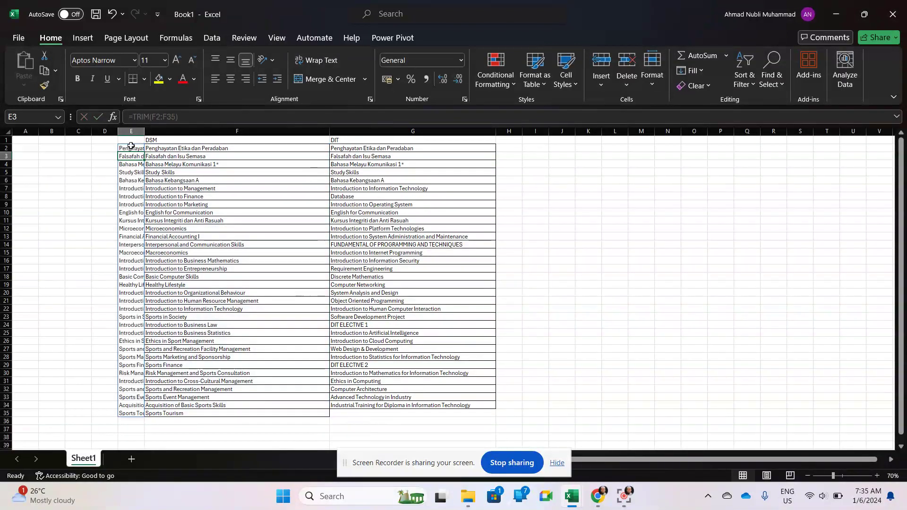
pyautogui.doubleClick(142, 132)
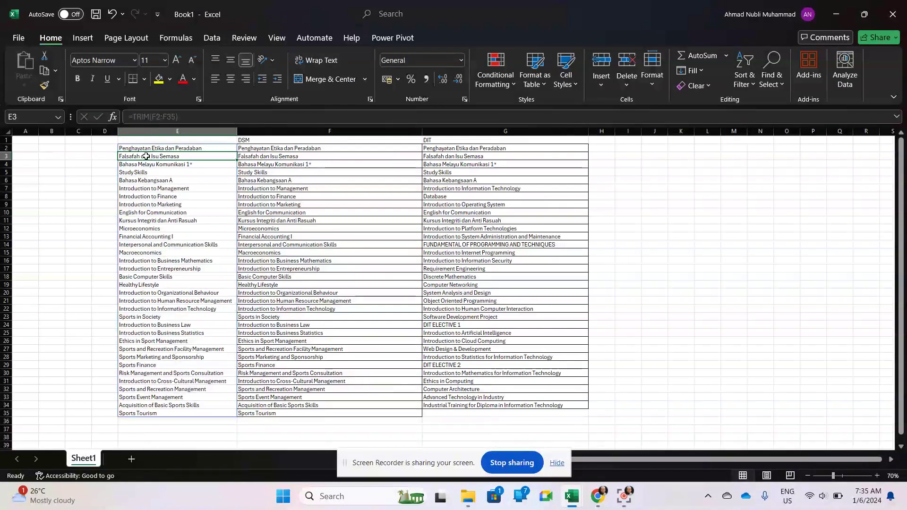
pyautogui.press('Down')
pyautogui.press('Down')
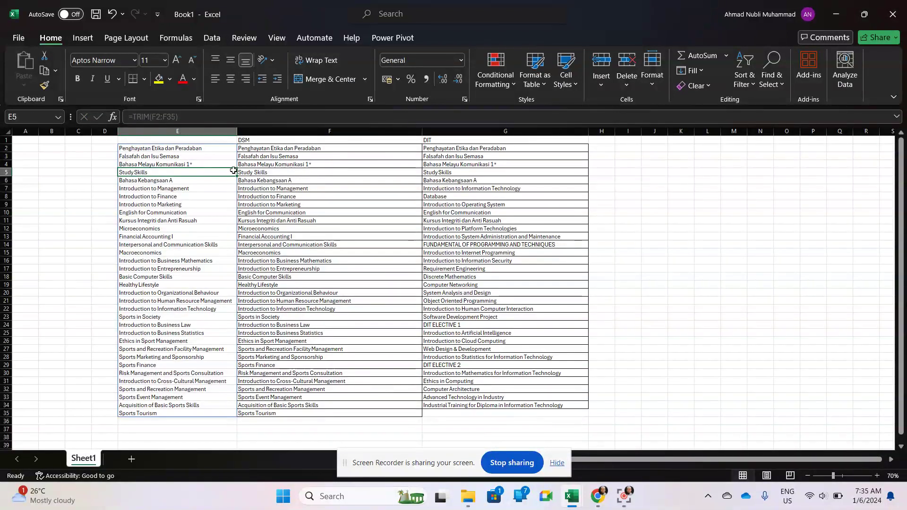
# Step: Paste the trimmed list from E2:E35 as values over the DSM list starting at F2, and delete helper column E
pyautogui.click(188, 148)
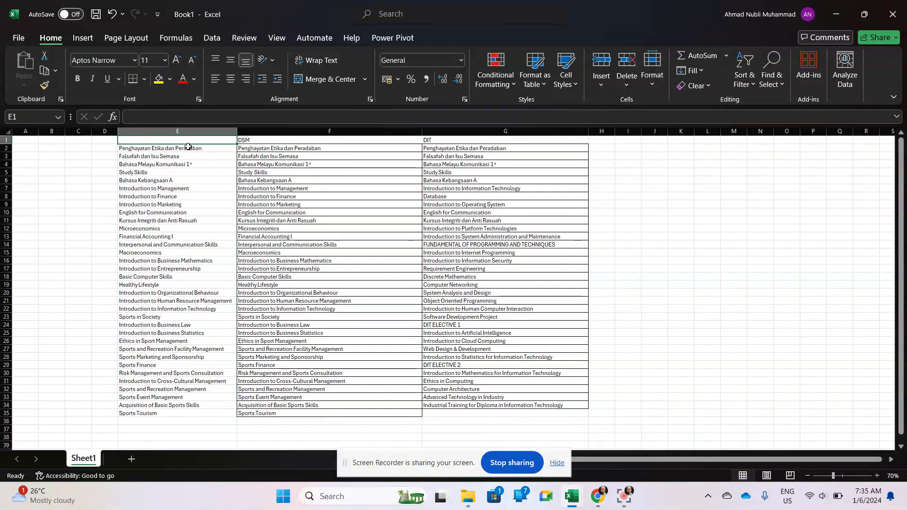
pyautogui.hotkey('ctrl', 'shift', 'Down')
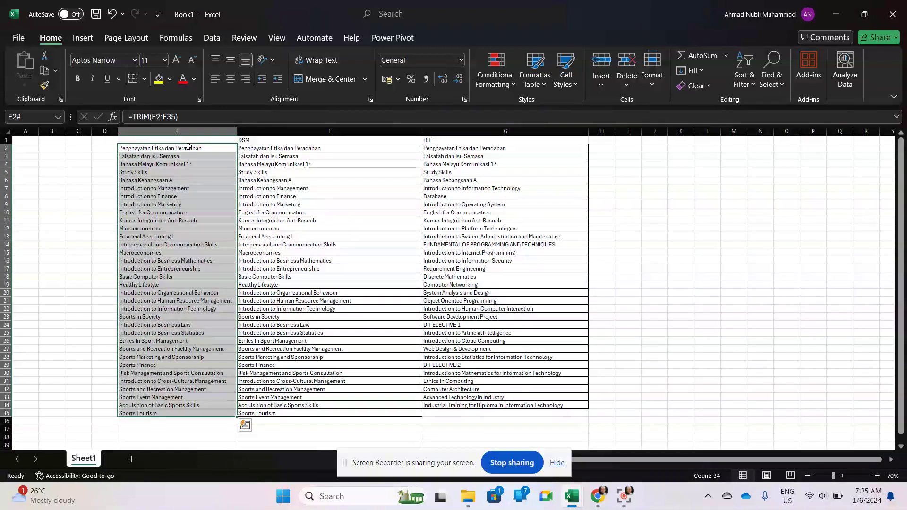
pyautogui.hotkey('ctrl', 'c')
pyautogui.press('Right')
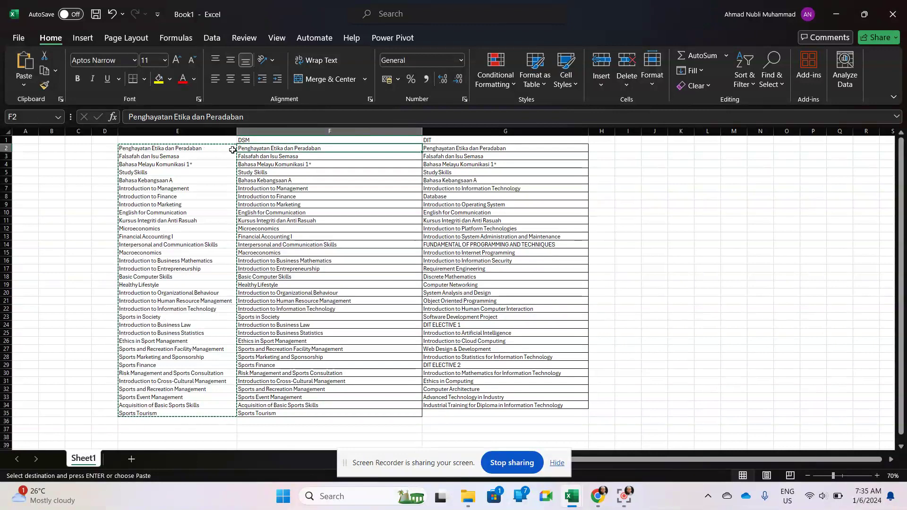
pyautogui.rightClick(254, 150)
pyautogui.click(281, 150)
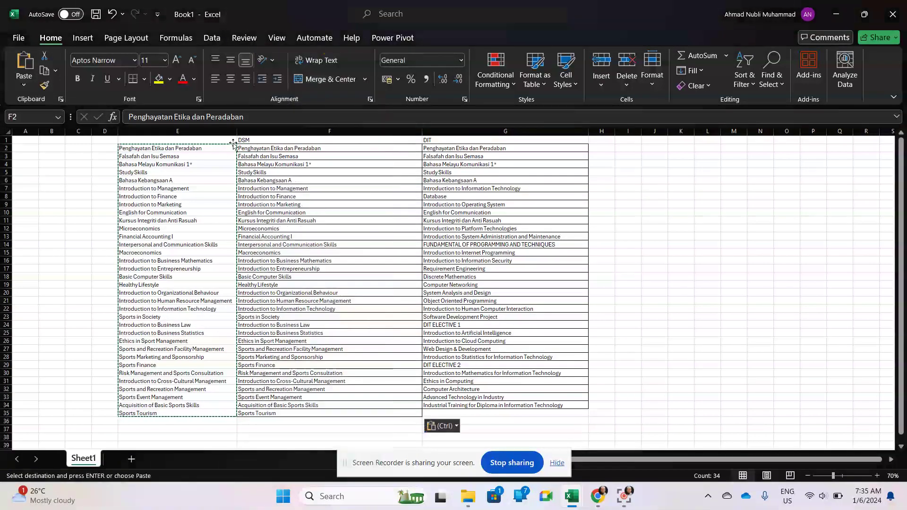
pyautogui.rightClick(225, 132)
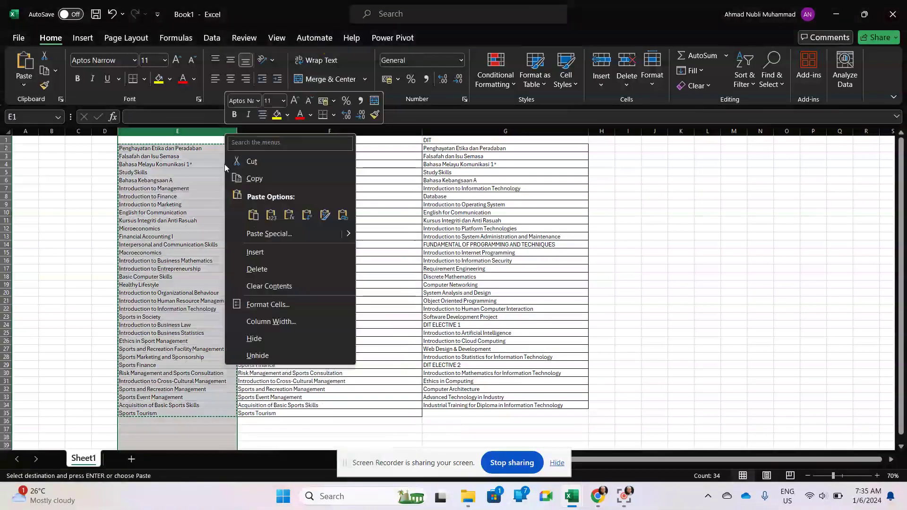
pyautogui.click(257, 269)
# Step: Select the row differences between the DSM and DIT lists in E1:F35 with Go To Special and highlight them in yellow
pyautogui.click(288, 261)
pyautogui.hotkey('ctrl', 'a')
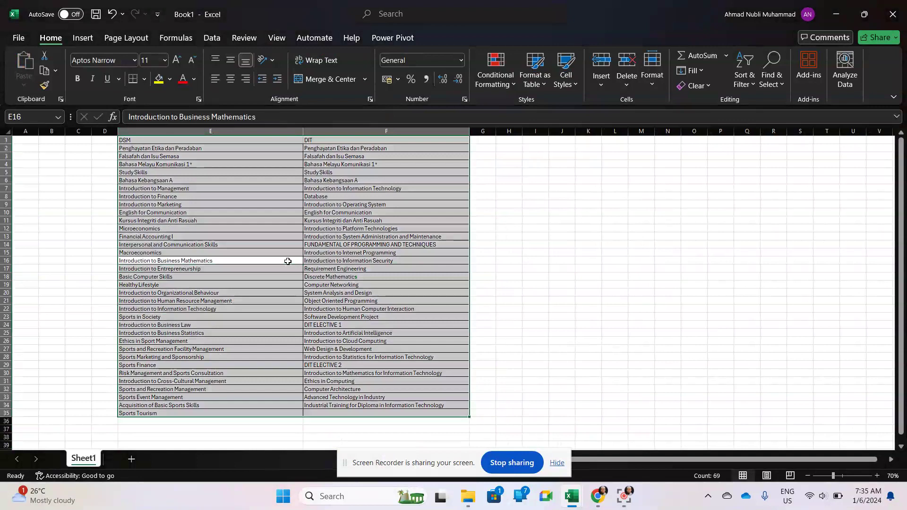
pyautogui.hotkey('ctrl', 'g')
pyautogui.hotkey('alt', 's')
pyautogui.click(663, 189)
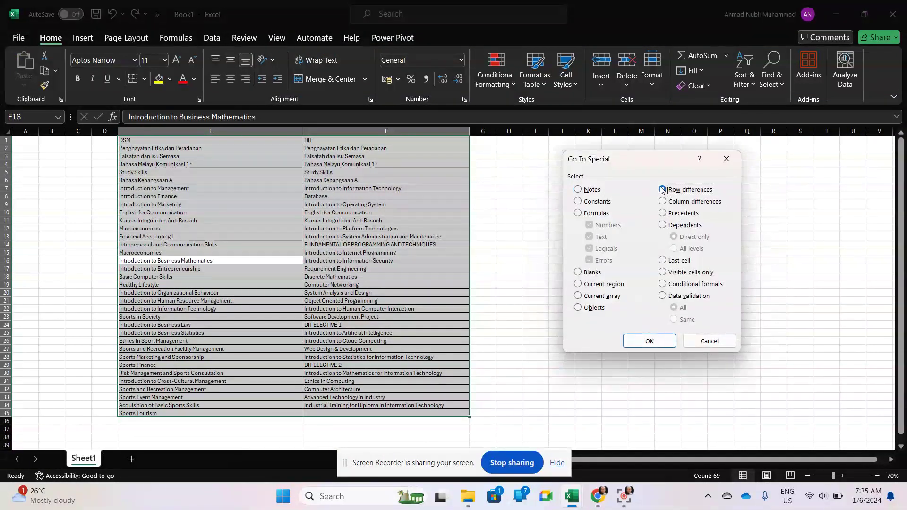
pyautogui.click(657, 341)
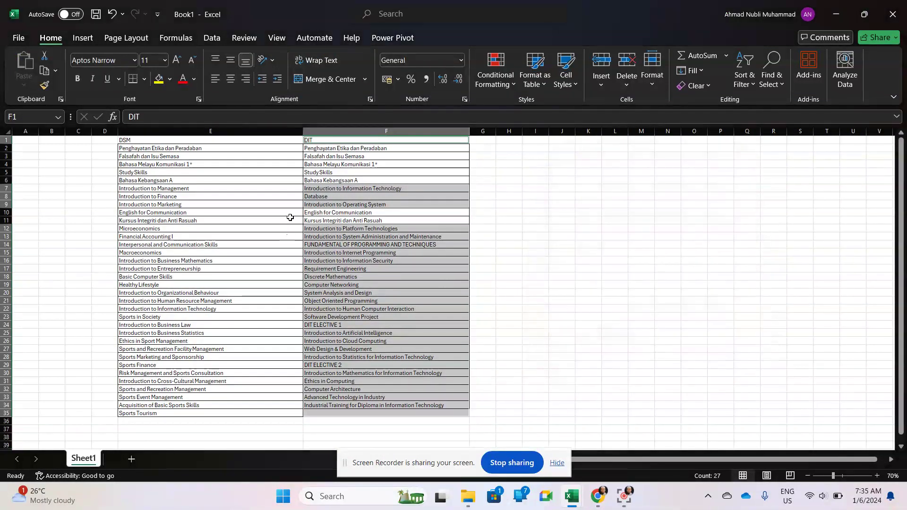
pyautogui.click(158, 79)
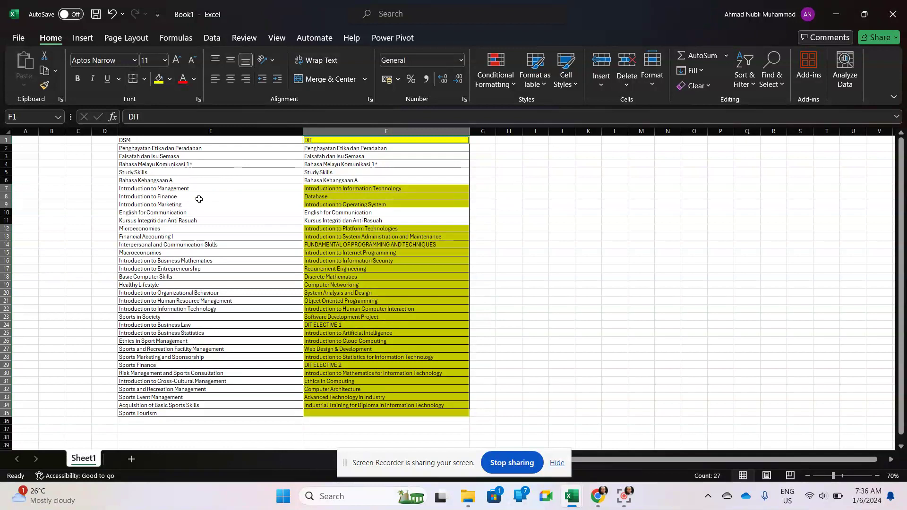
pyautogui.click(304, 279)
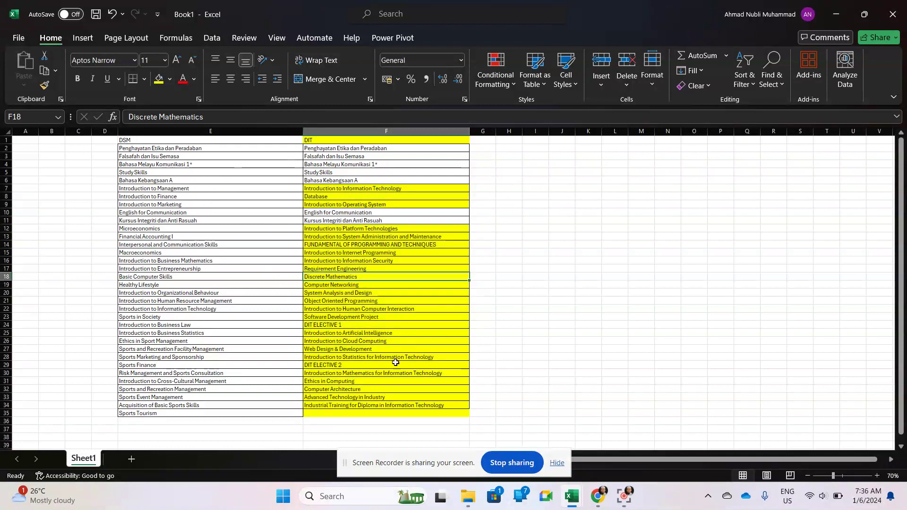